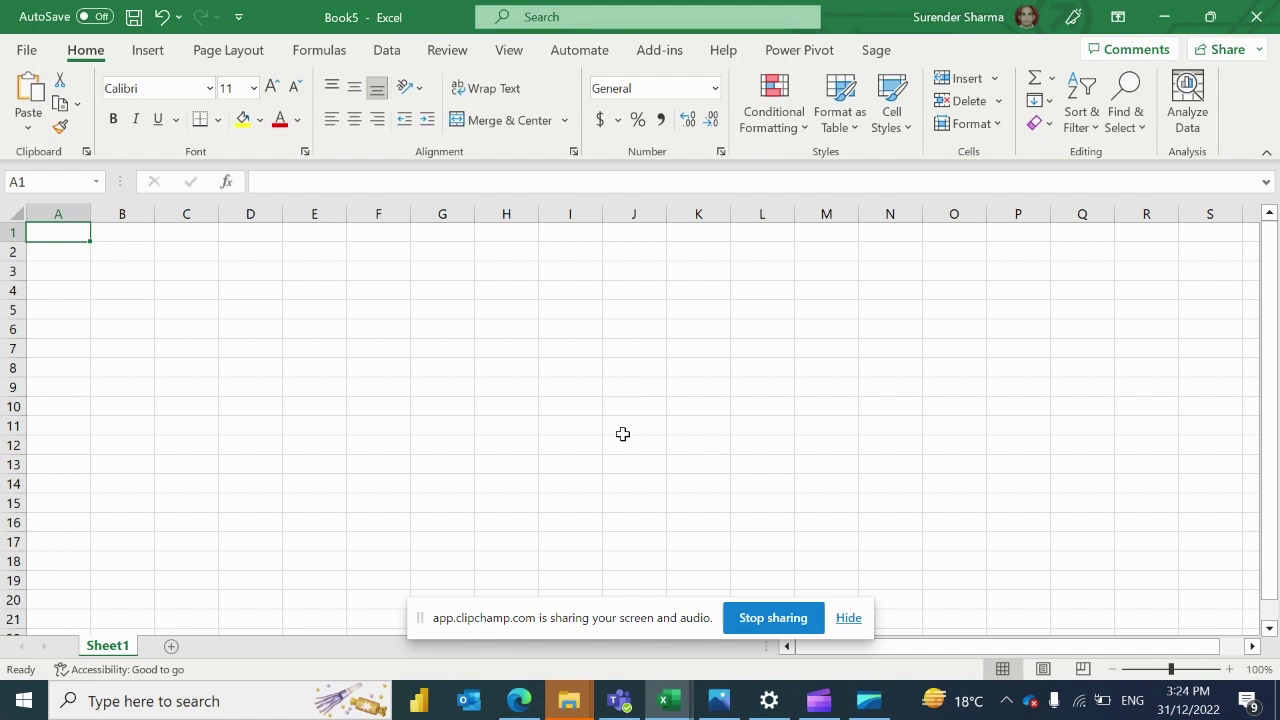
In Edge, bring up the worldometers COVID Live page and copy its web address
{"action": "left_click", "coordinate": [519, 700]}
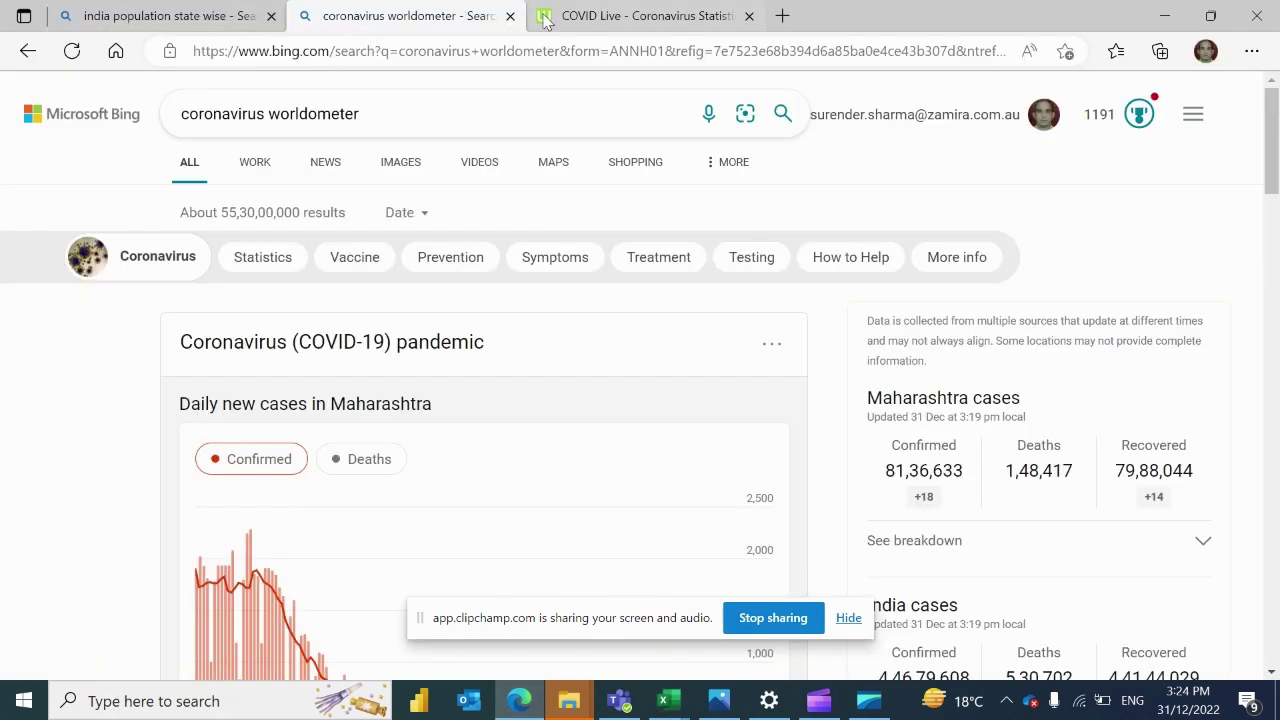
{"action": "left_click", "coordinate": [600, 20]}
{"action": "left_click", "coordinate": [540, 106]}
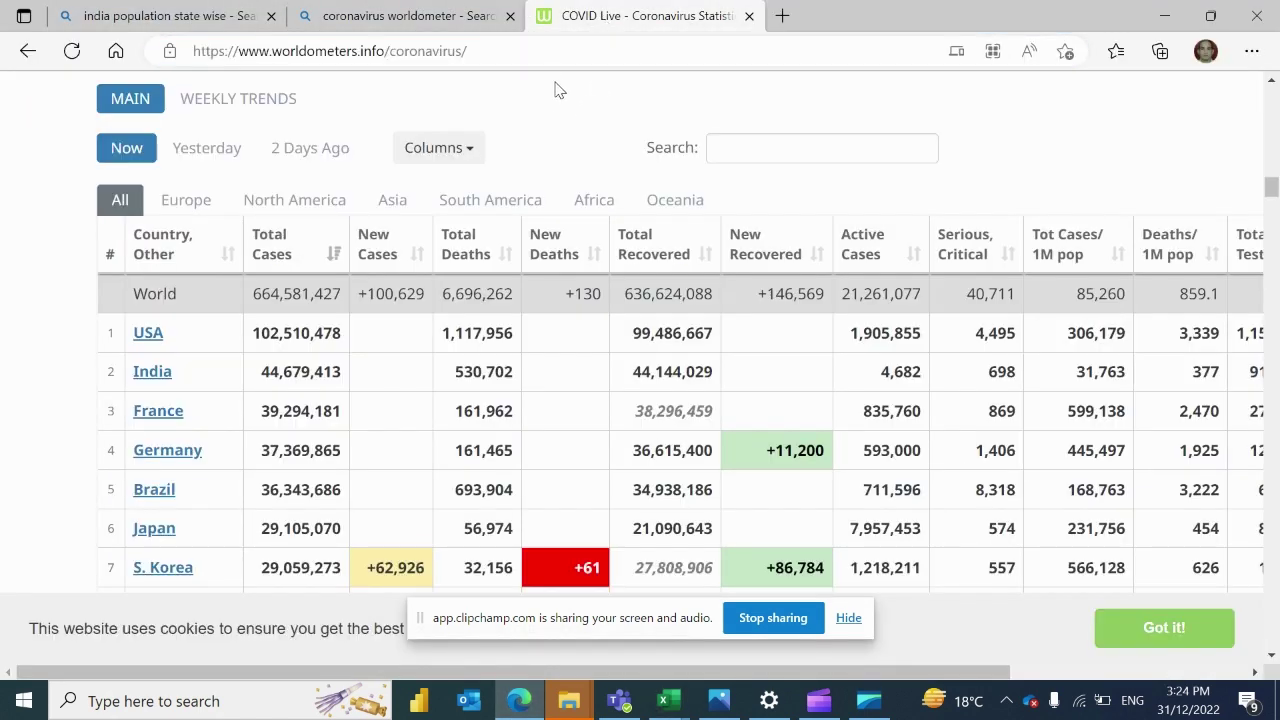
{"action": "left_click", "coordinate": [530, 58]}
{"action": "key", "text": "ctrl+c"}
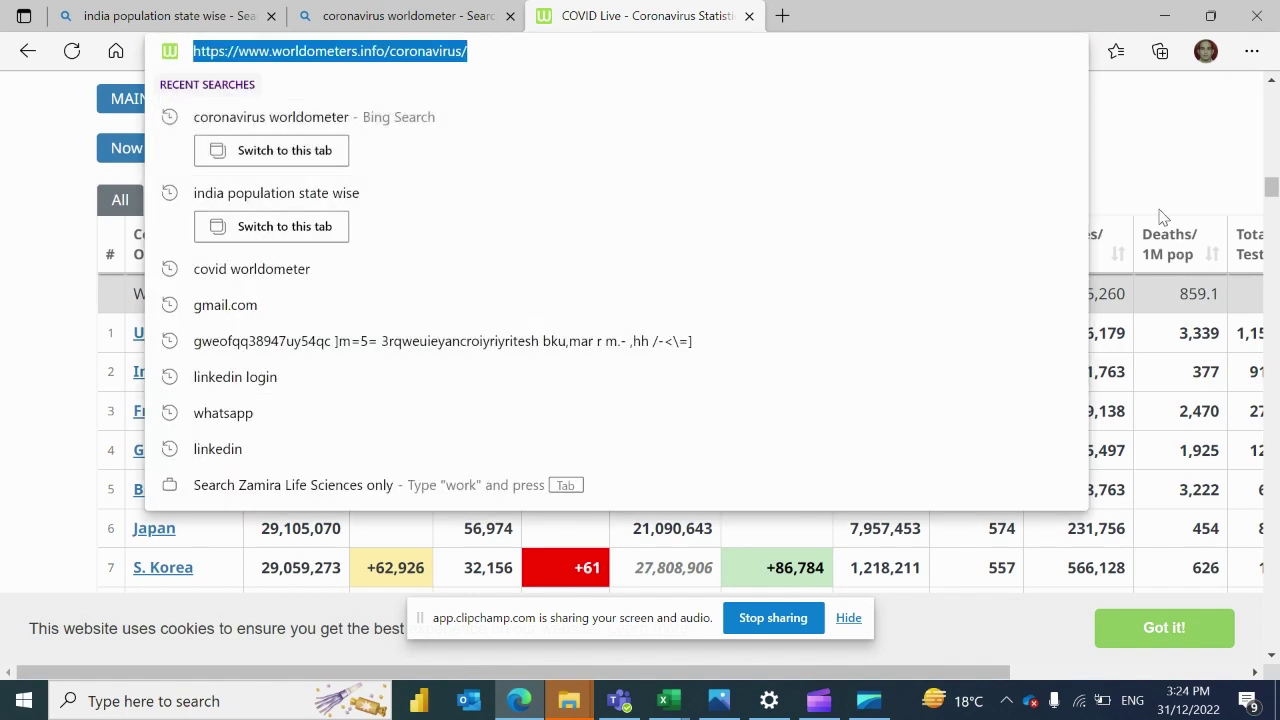
{"action": "left_click", "coordinate": [1137, 174]}
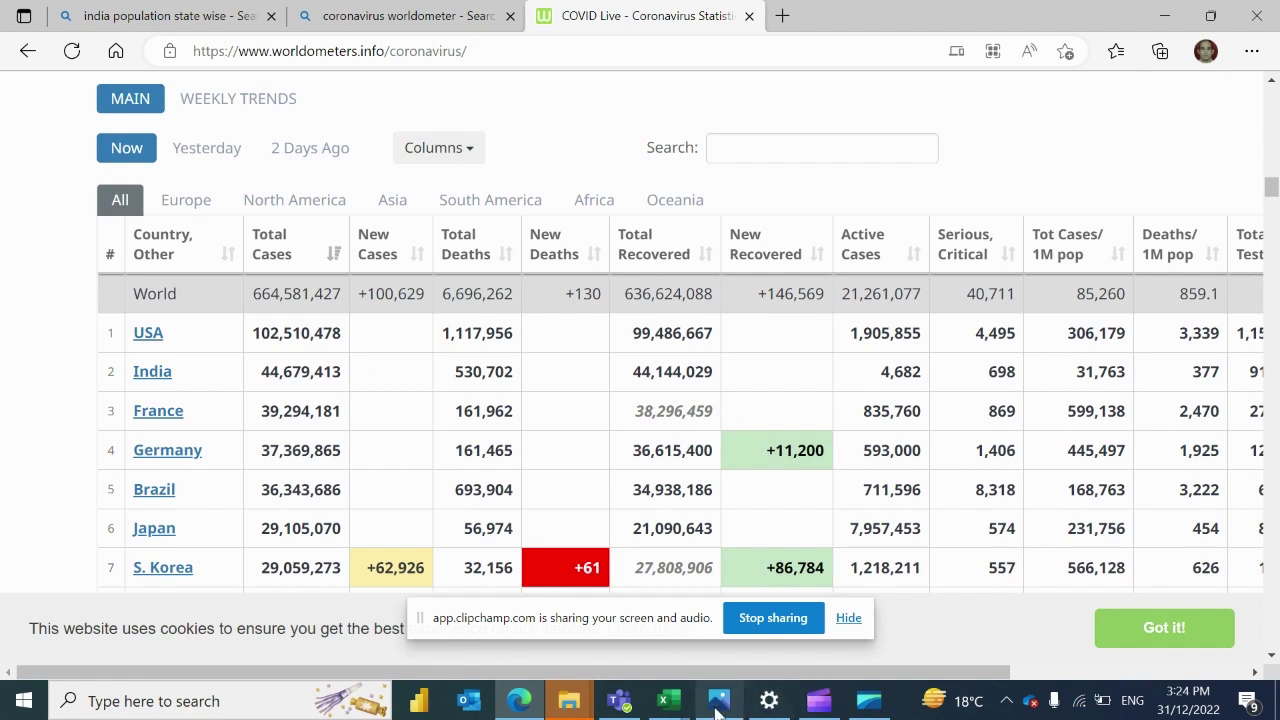
In Book5, start a Get Data From Web import and paste the worldometers coronavirus URL
{"action": "mouse_move", "coordinate": [668, 700]}
{"action": "left_click", "coordinate": [863, 598]}
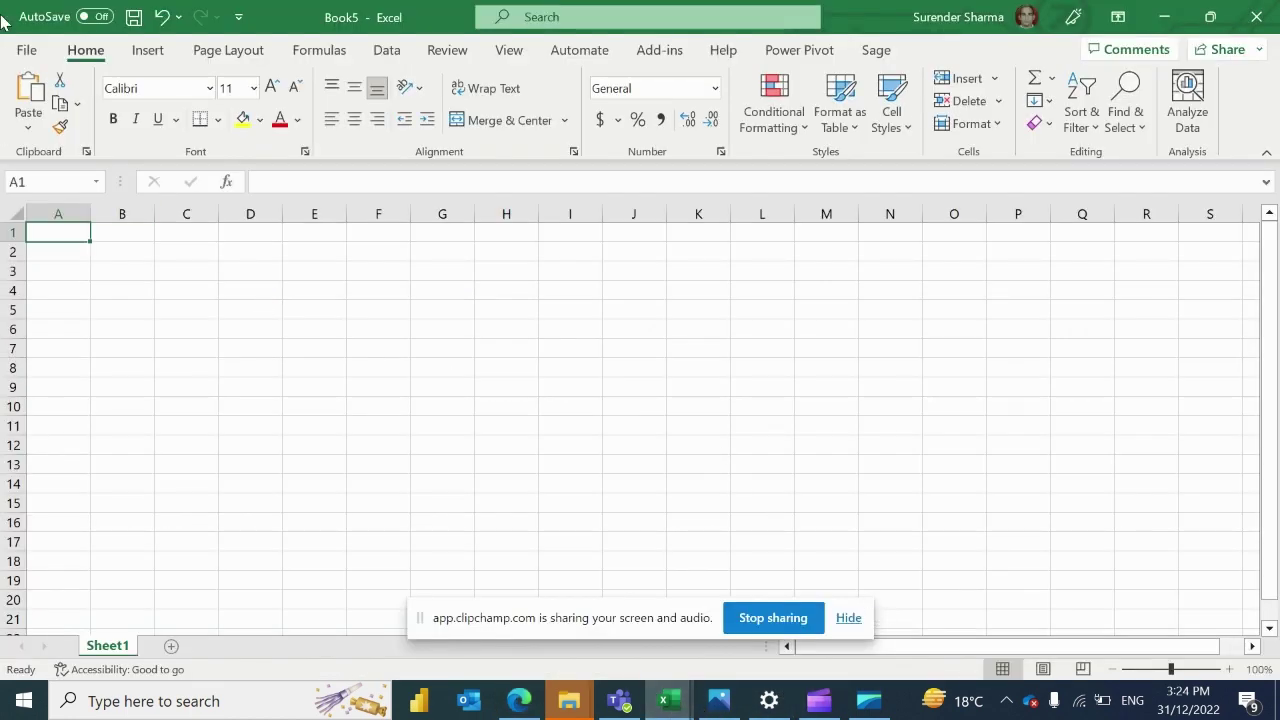
{"action": "left_click", "coordinate": [388, 58]}
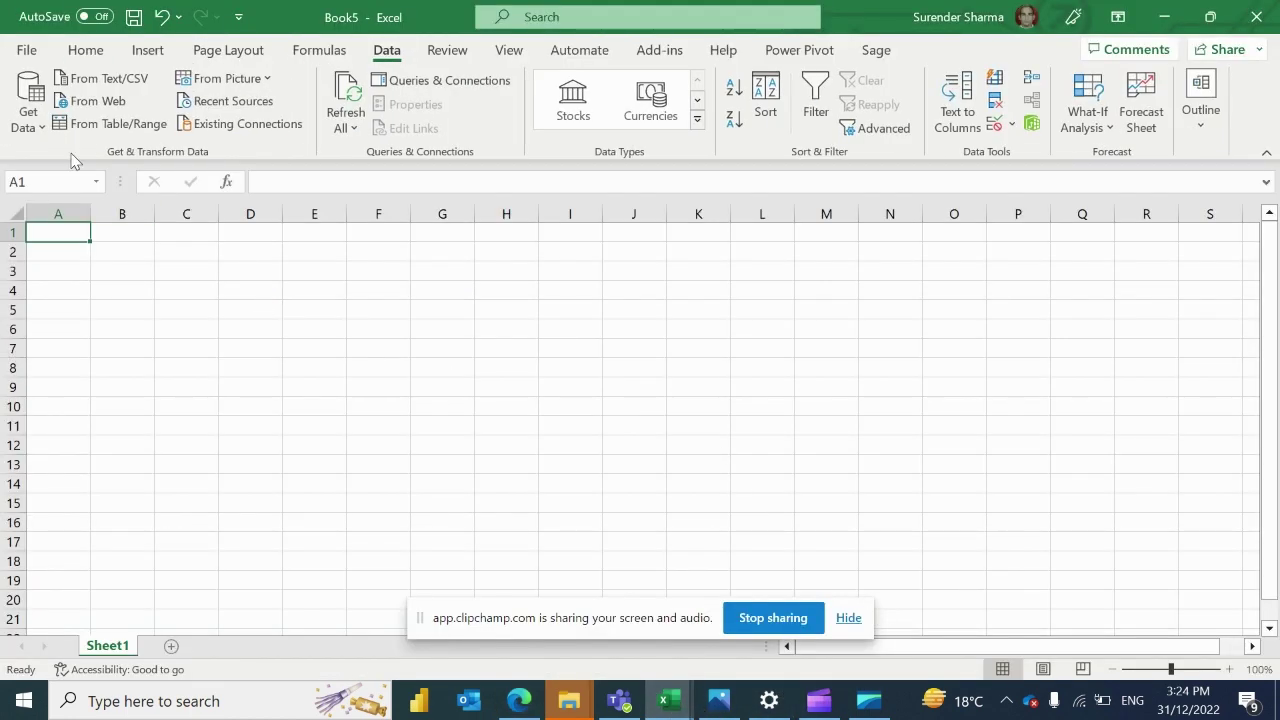
{"action": "left_click", "coordinate": [26, 112]}
{"action": "mouse_move", "coordinate": [57, 170]}
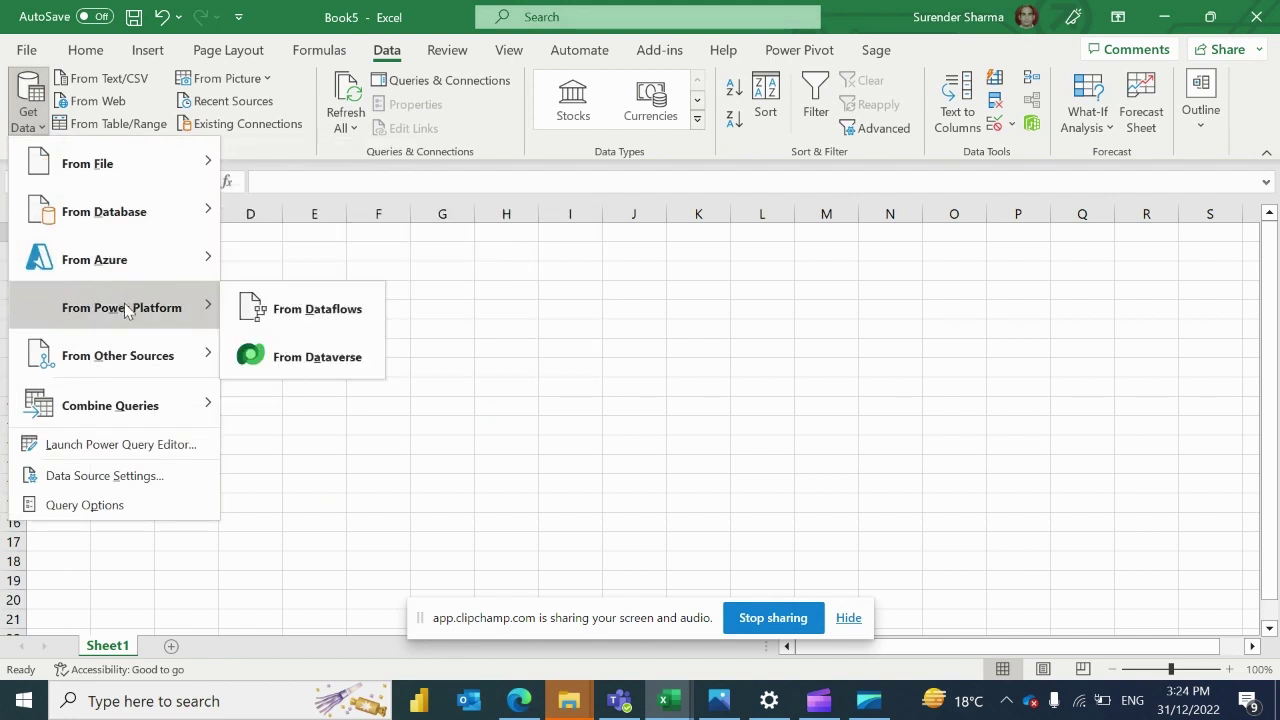
{"action": "mouse_move", "coordinate": [120, 355]}
{"action": "left_click", "coordinate": [297, 368]}
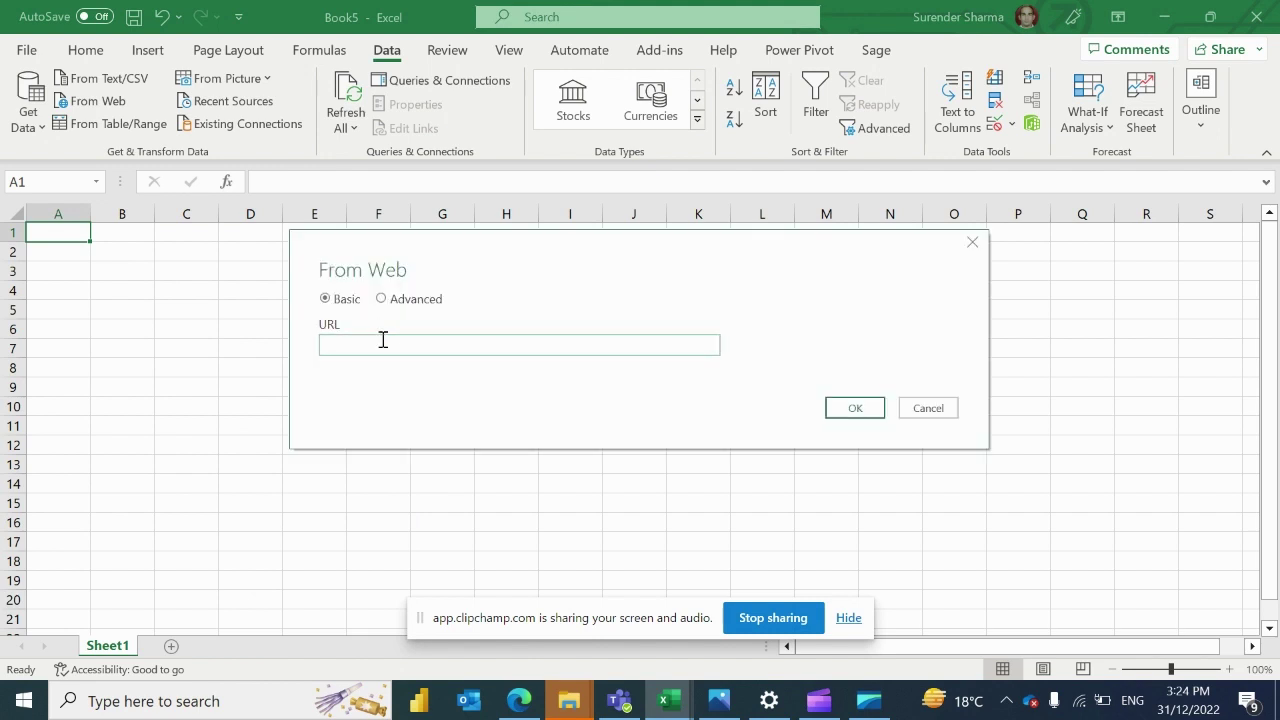
{"action": "key", "text": "ctrl+v"}
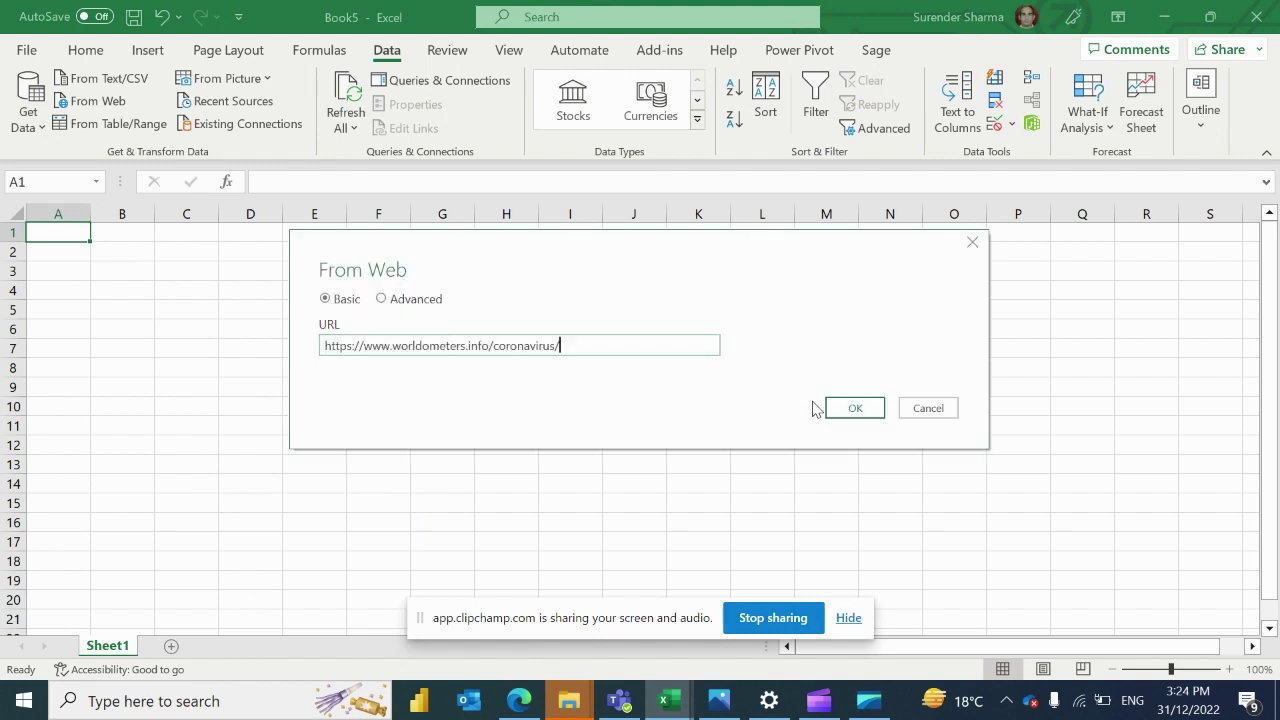
Fetch the page, preview Table 0, Table 1 and Table 2, then select the whole worldometers page
{"action": "left_click", "coordinate": [852, 411]}
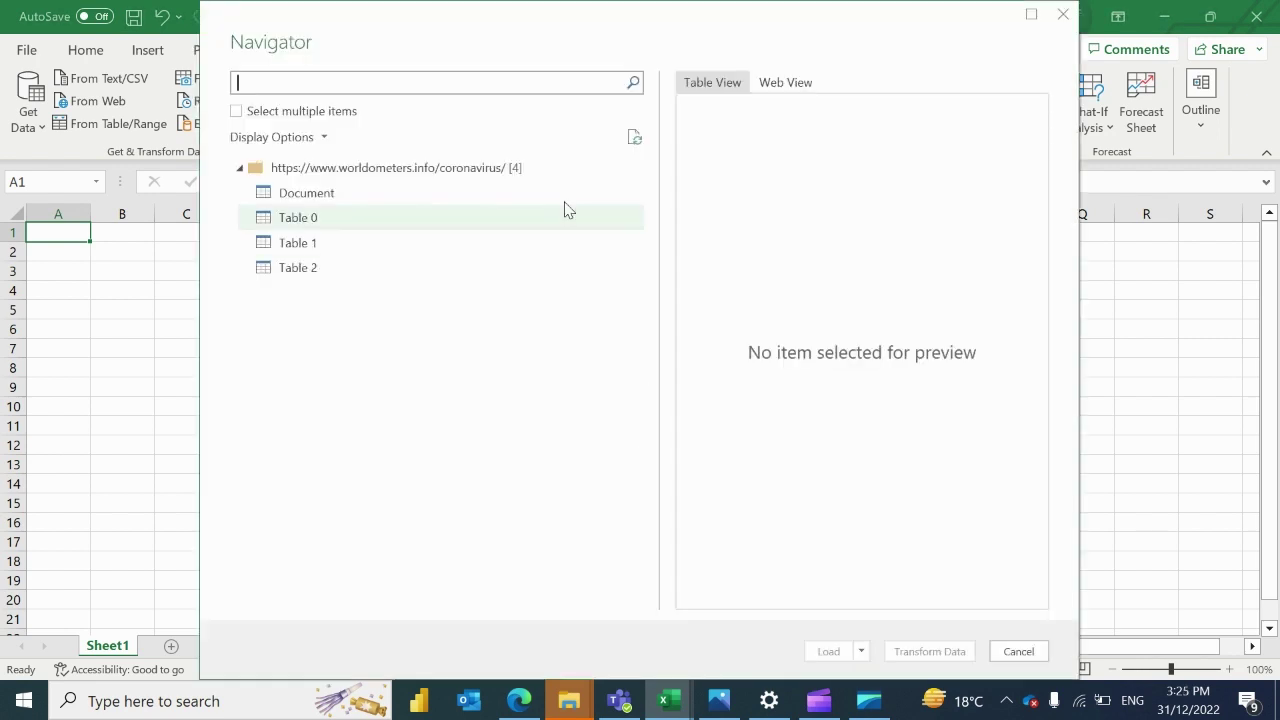
{"action": "left_click", "coordinate": [303, 222]}
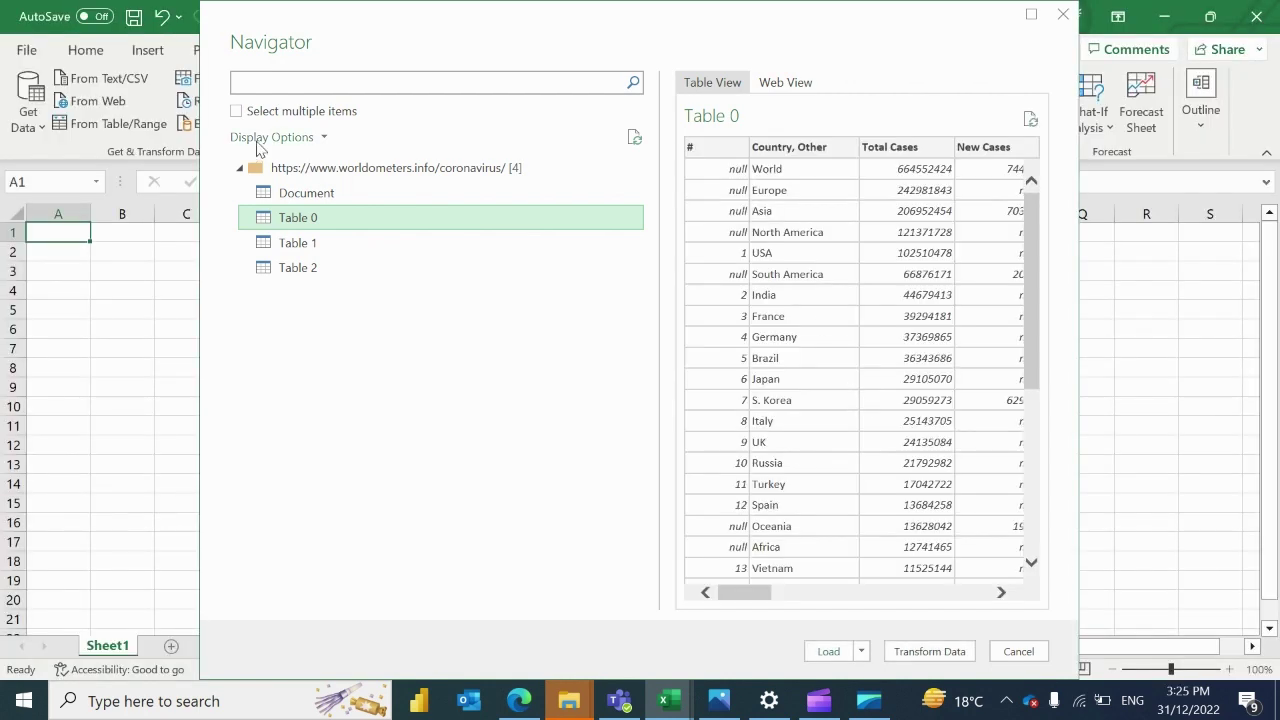
{"action": "left_click", "coordinate": [281, 246]}
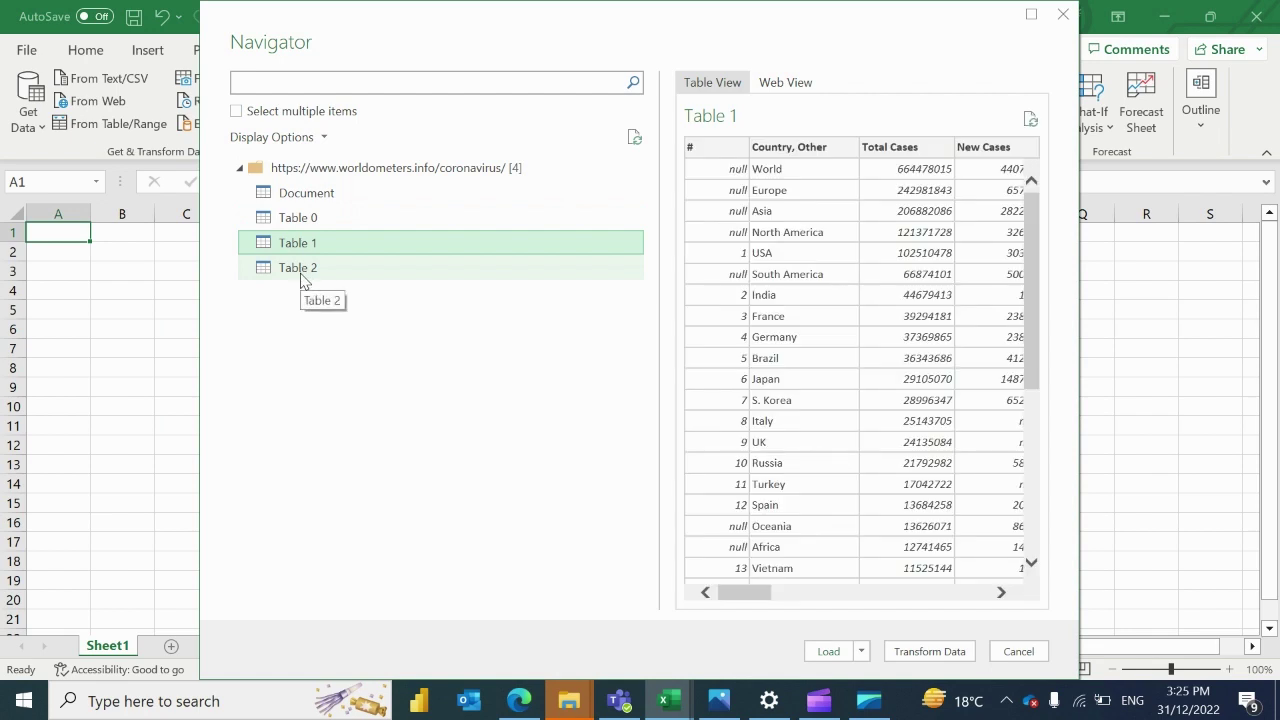
{"action": "left_click", "coordinate": [303, 279]}
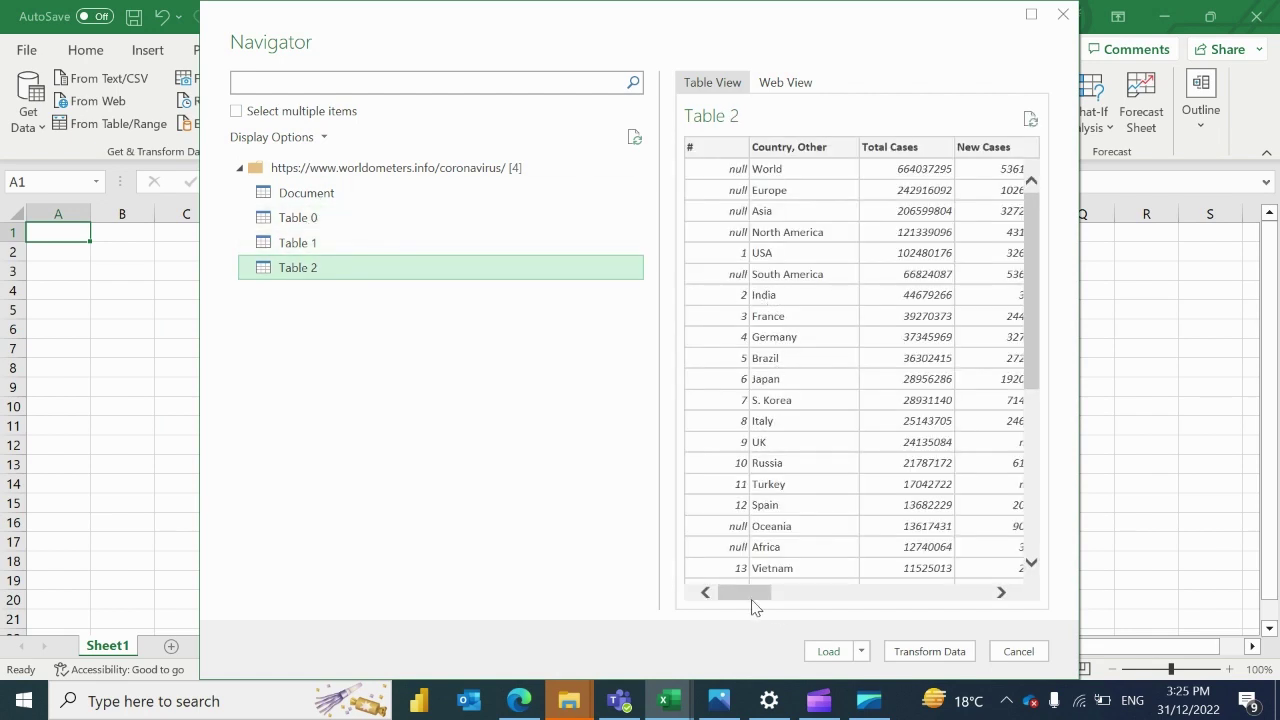
{"action": "left_click_drag", "start_coordinate": [755, 607], "coordinate": [712, 609]}
{"action": "left_click", "coordinate": [409, 172]}
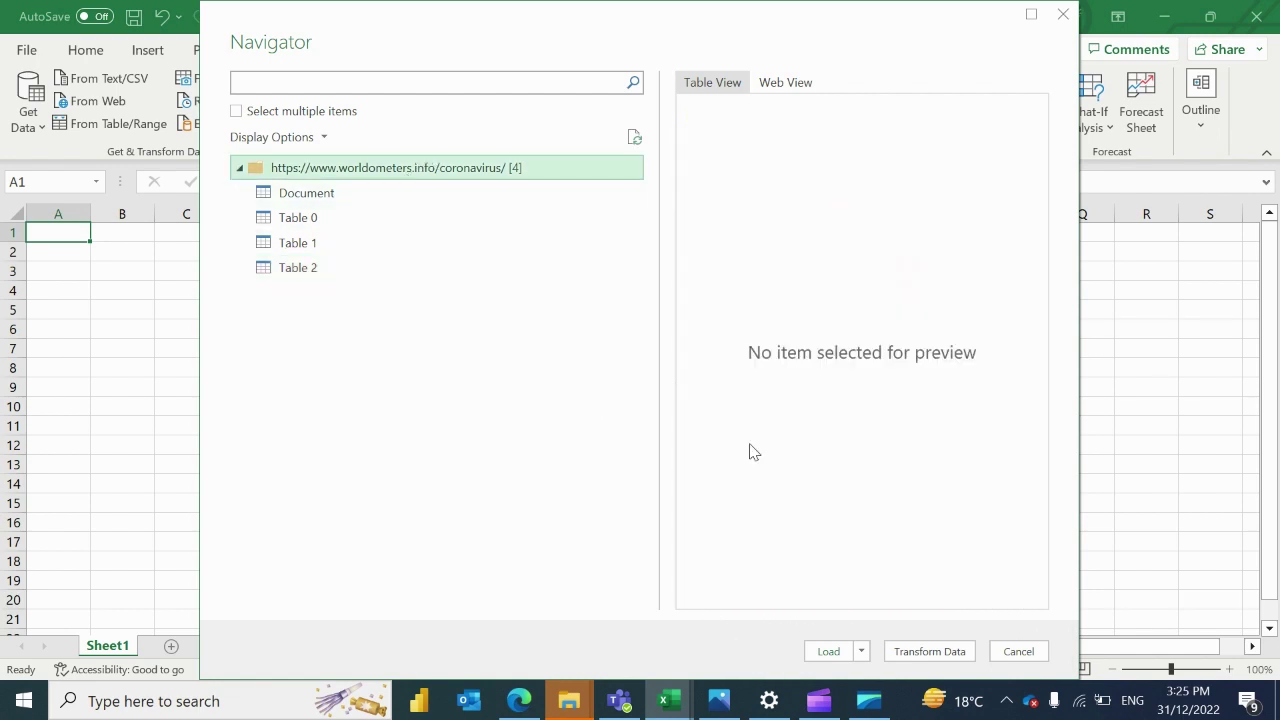
Open the page in Power Query and expand all Data columns, giving 19 columns and 742 rows
{"action": "left_click", "coordinate": [927, 655]}
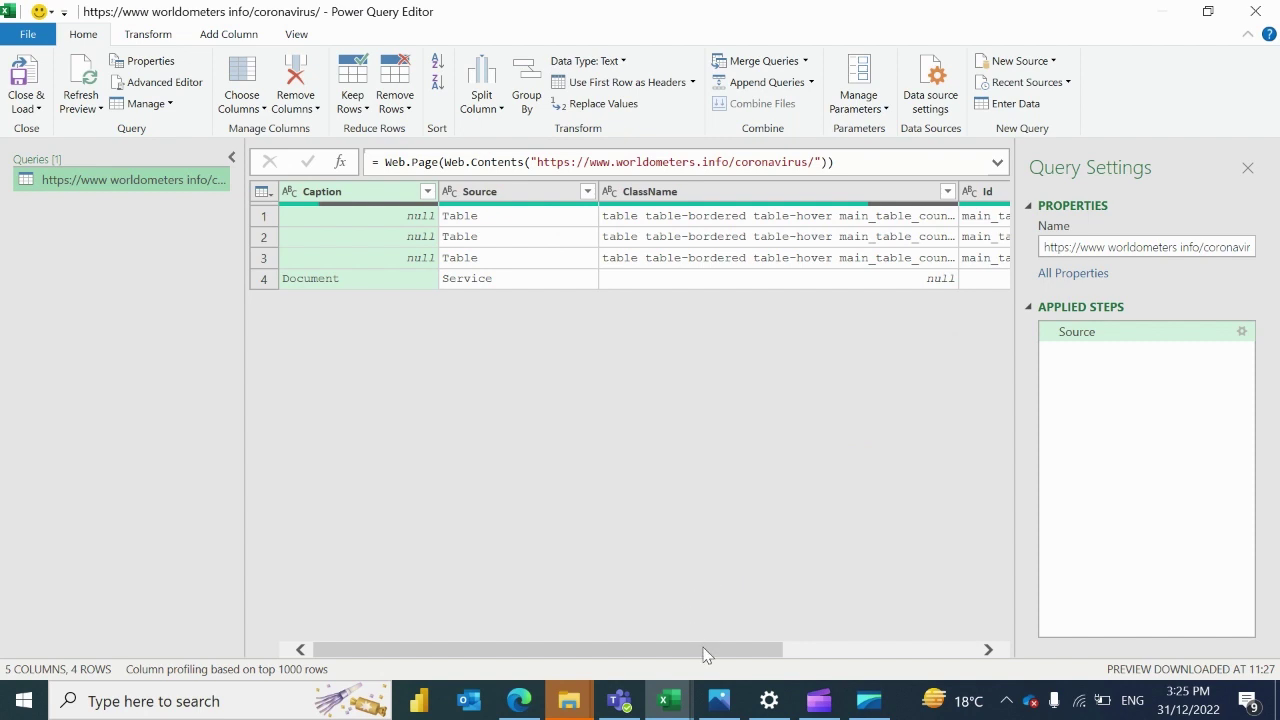
{"action": "left_click_drag", "start_coordinate": [709, 650], "coordinate": [897, 648]}
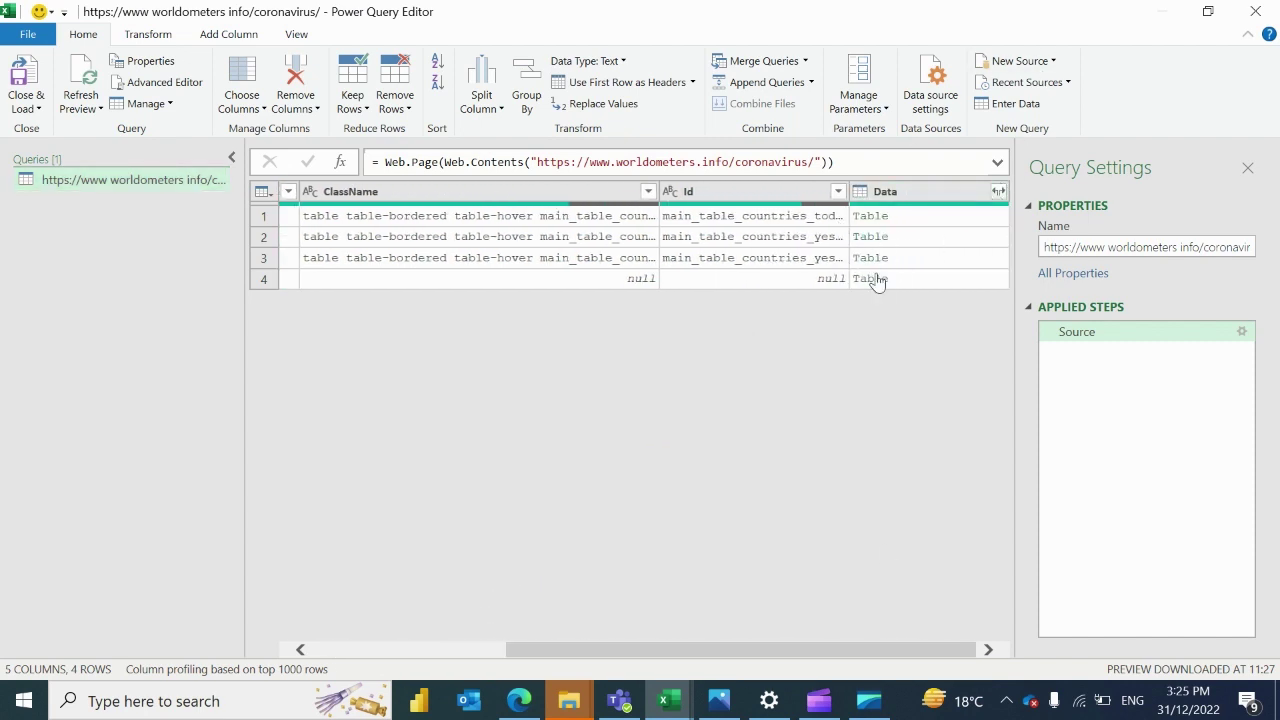
{"action": "left_click", "coordinate": [998, 191]}
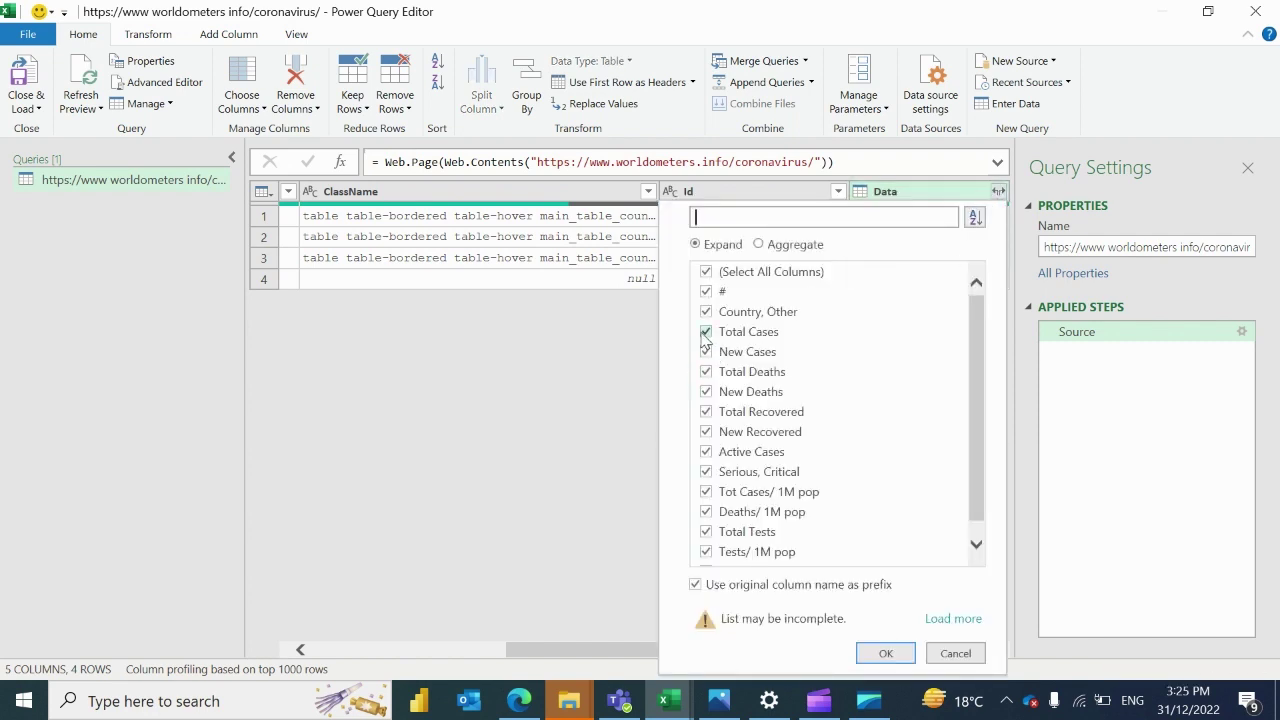
{"action": "left_click", "coordinate": [886, 656]}
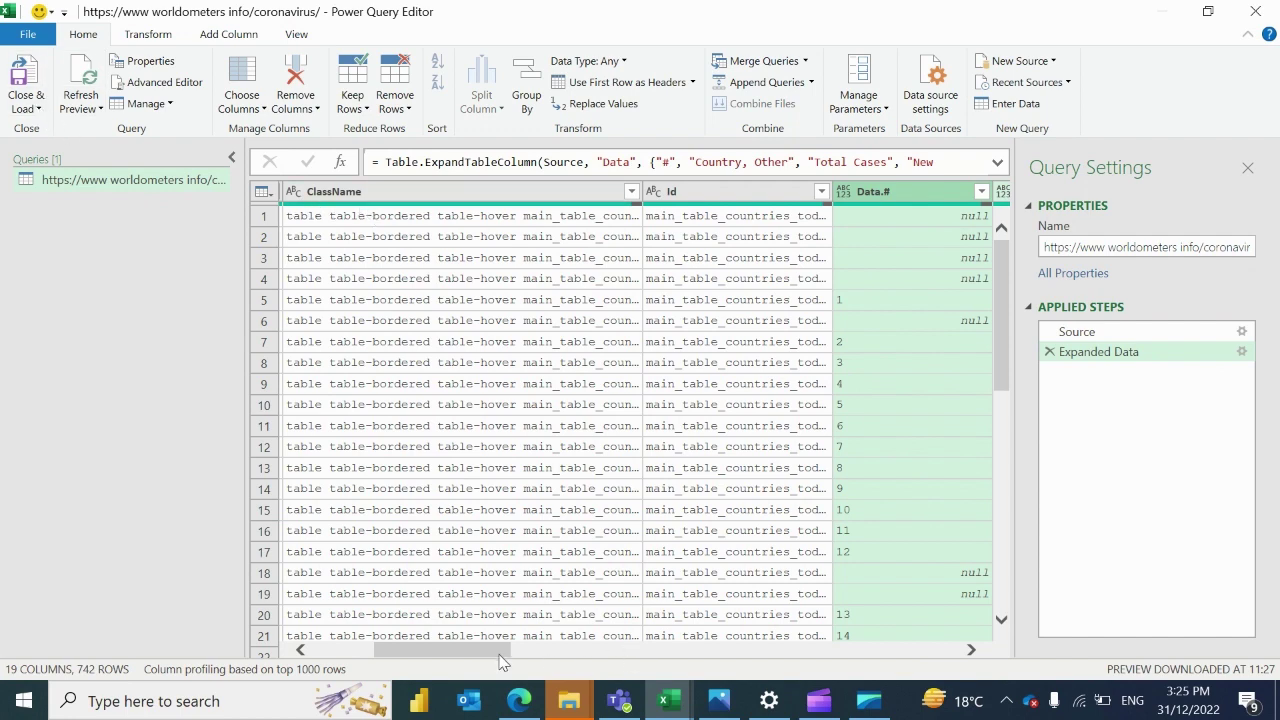
{"action": "left_click_drag", "start_coordinate": [500, 657], "coordinate": [410, 665]}
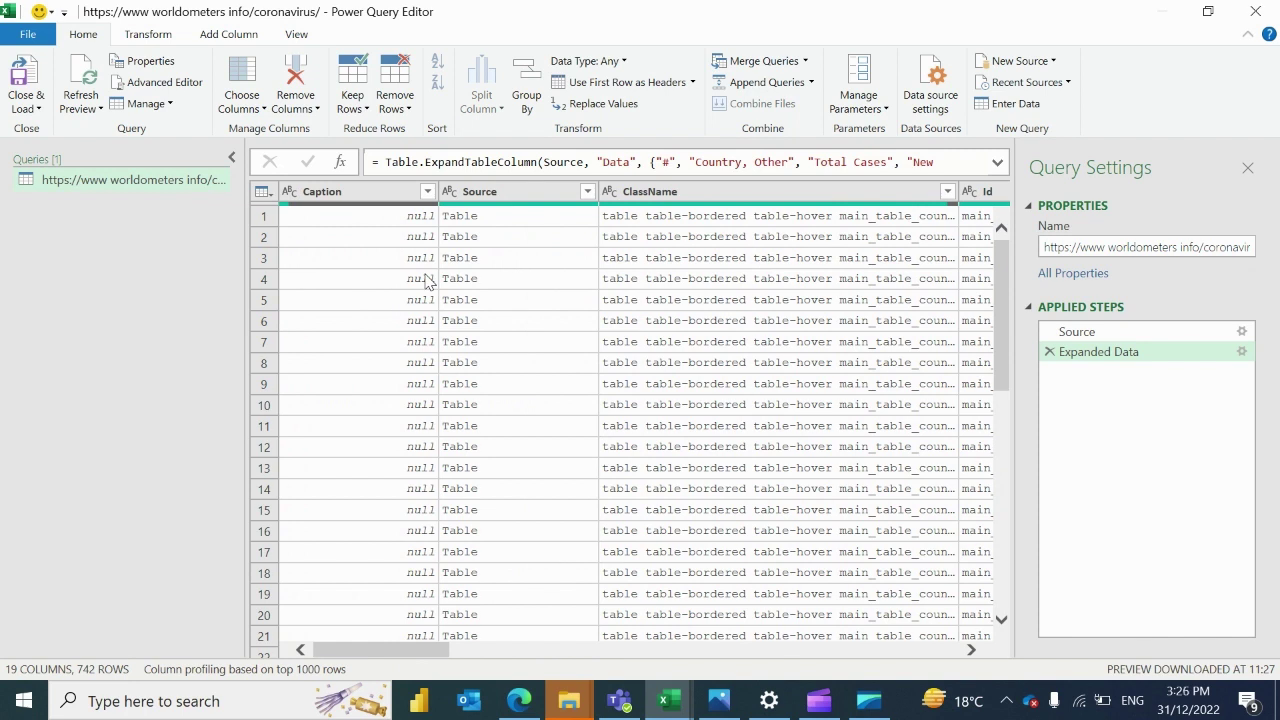
Remove the Caption, Source, ClassName and Id columns
{"action": "right_click", "coordinate": [338, 192]}
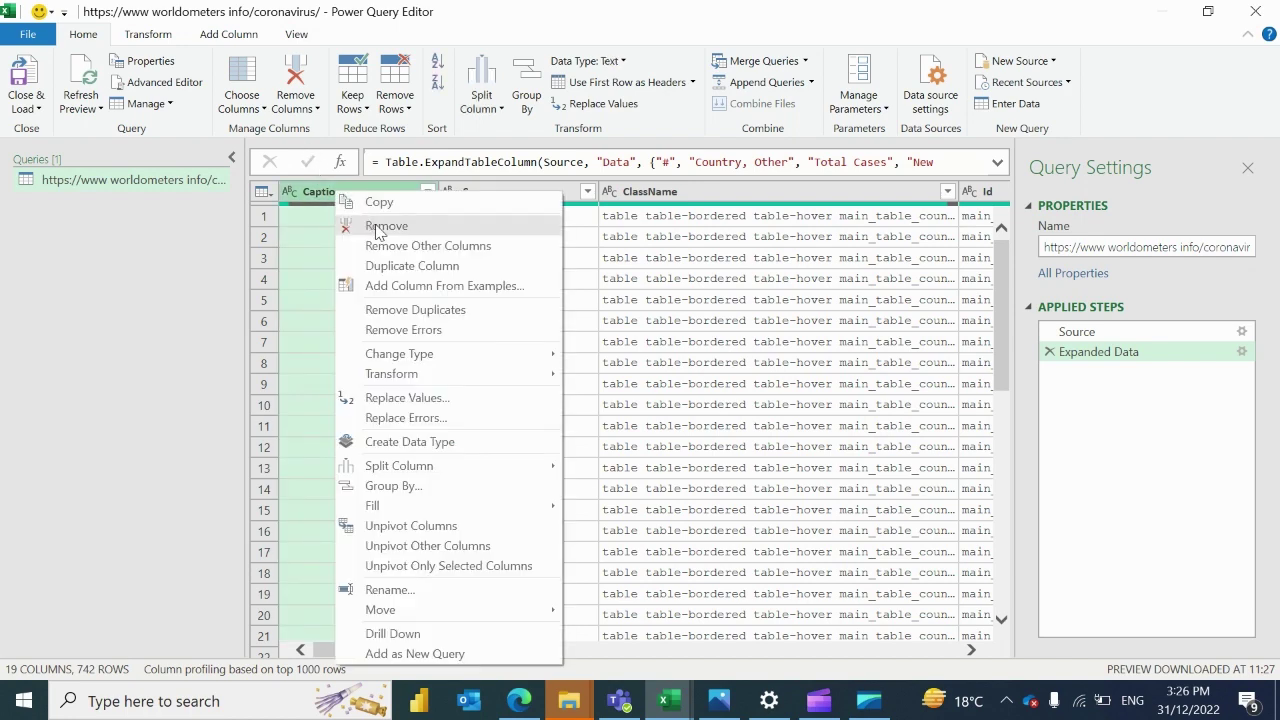
{"action": "left_click", "coordinate": [384, 226]}
{"action": "right_click", "coordinate": [348, 194]}
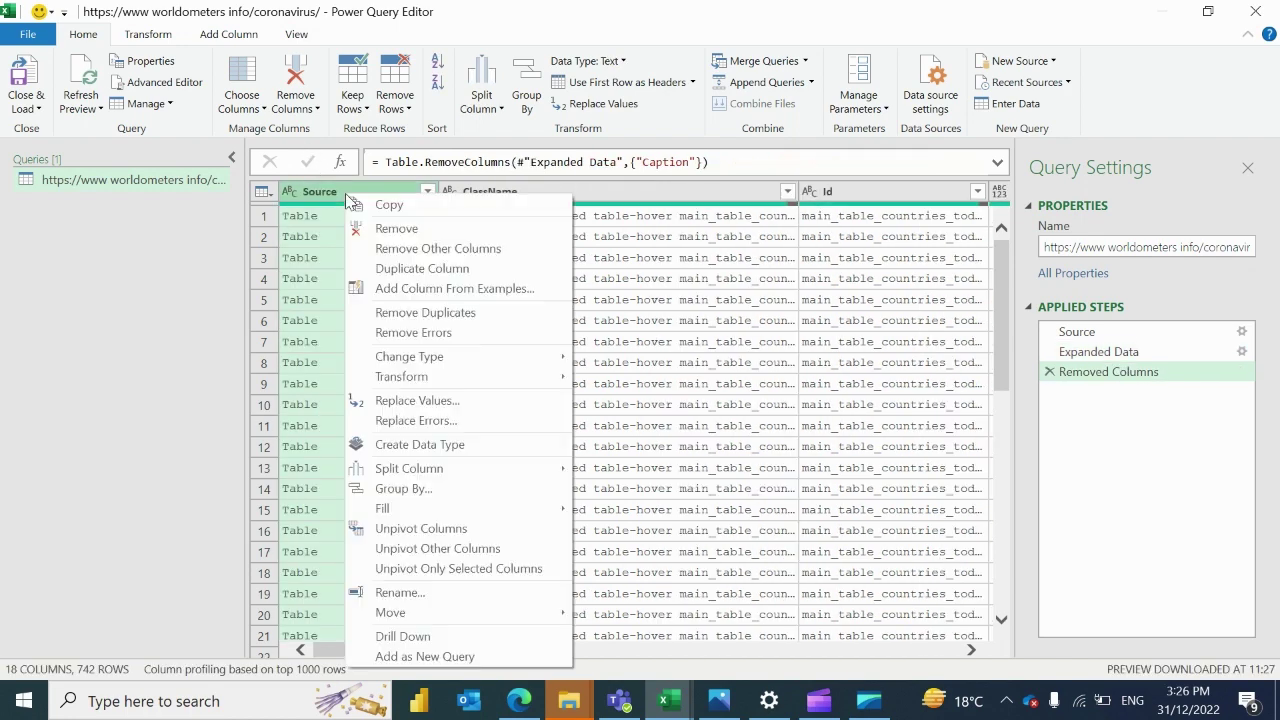
{"action": "left_click", "coordinate": [380, 230]}
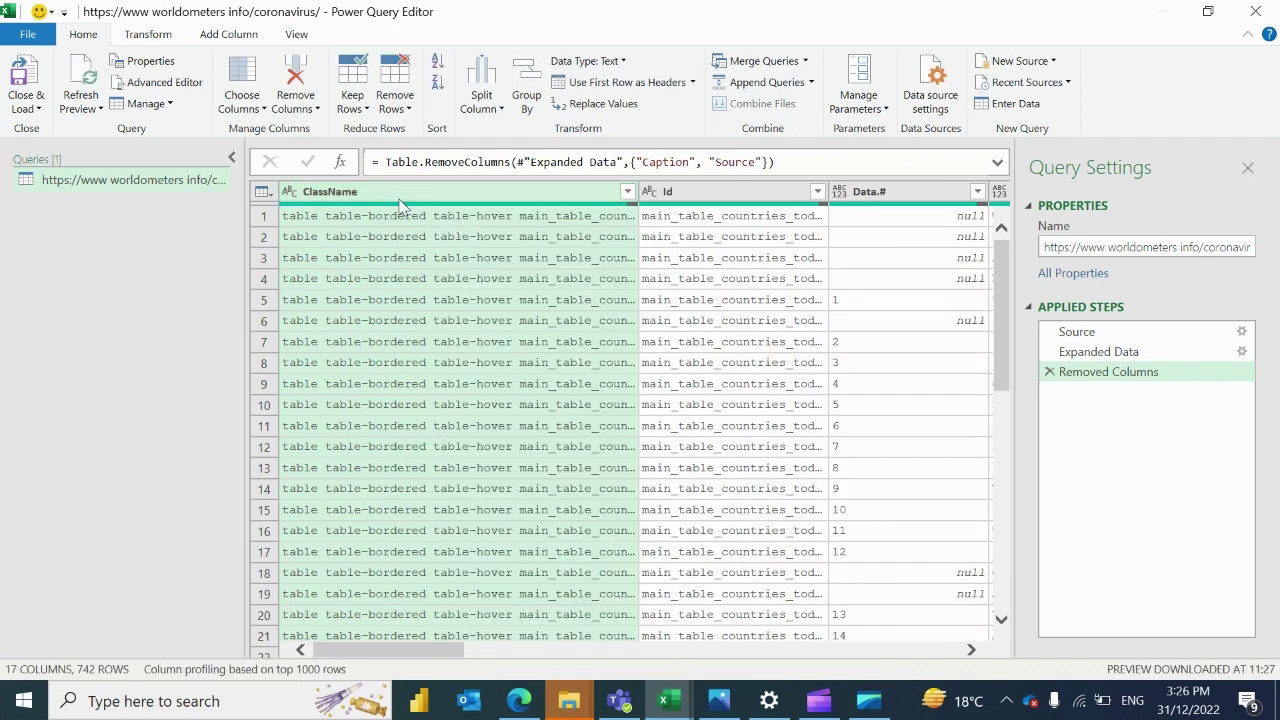
{"action": "right_click", "coordinate": [401, 196]}
{"action": "left_click", "coordinate": [451, 236]}
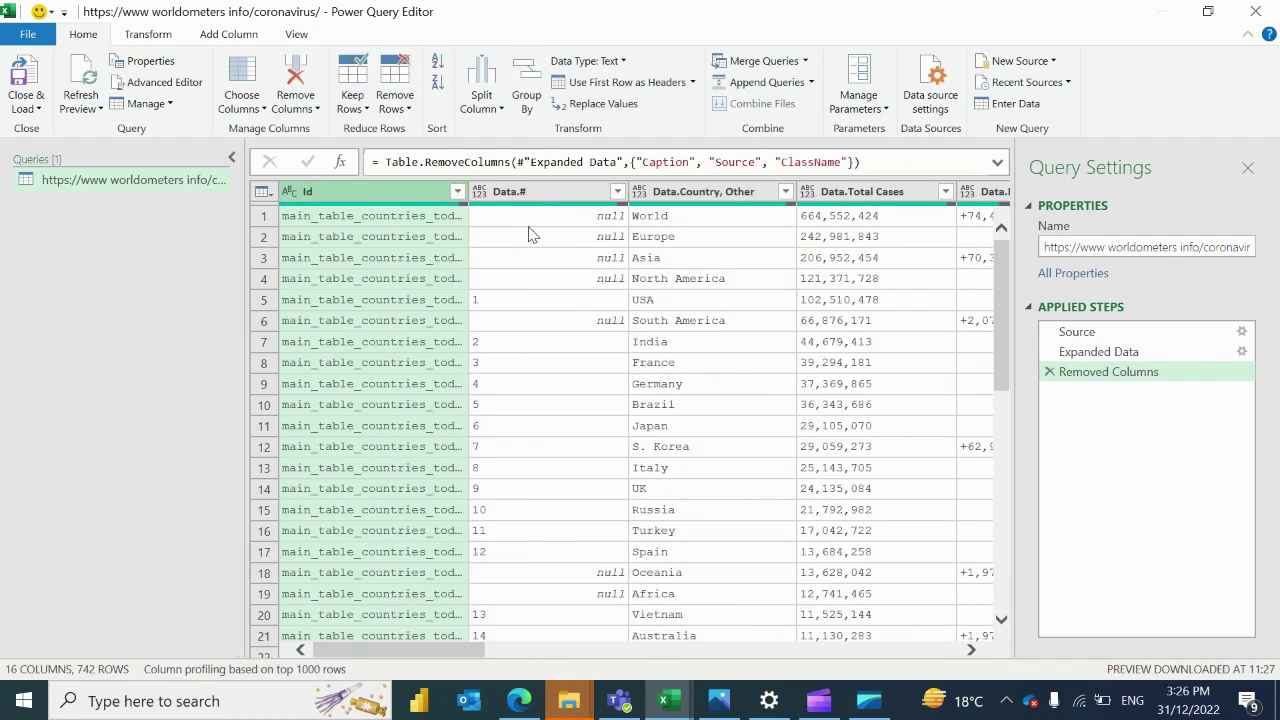
{"action": "right_click", "coordinate": [391, 194]}
{"action": "left_click", "coordinate": [440, 239]}
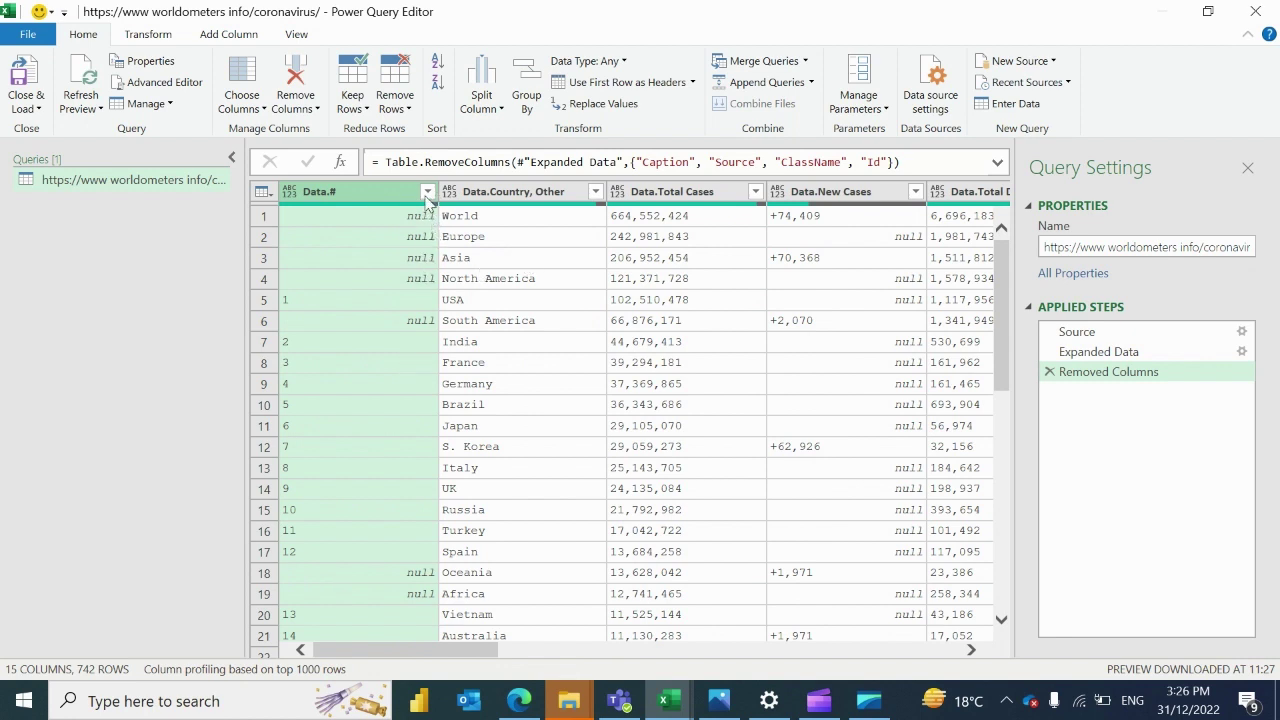
Filter out null values from the Data.# column, leaving 693 rows
{"action": "left_click", "coordinate": [427, 194]}
{"action": "left_click", "coordinate": [145, 421]}
{"action": "left_click", "coordinate": [325, 651]}
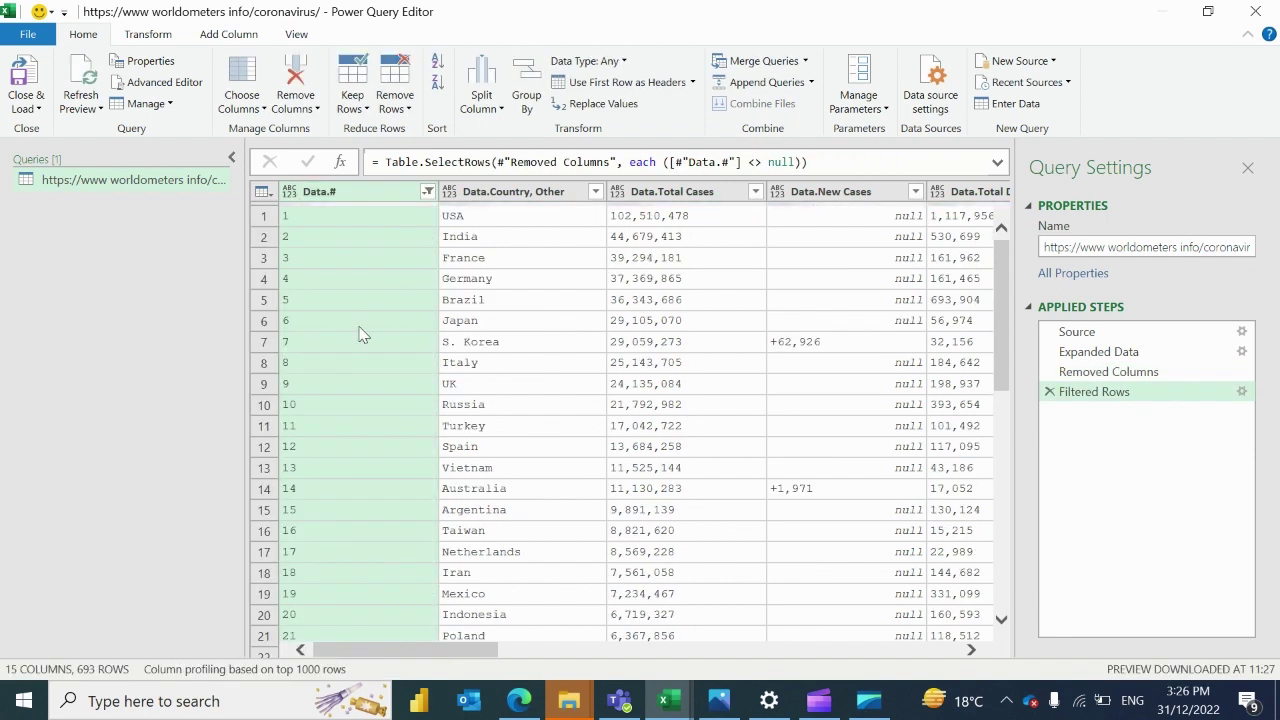
Rename Data.# to Sr and Data.Country, Other to Country
{"action": "right_click", "coordinate": [358, 202]}
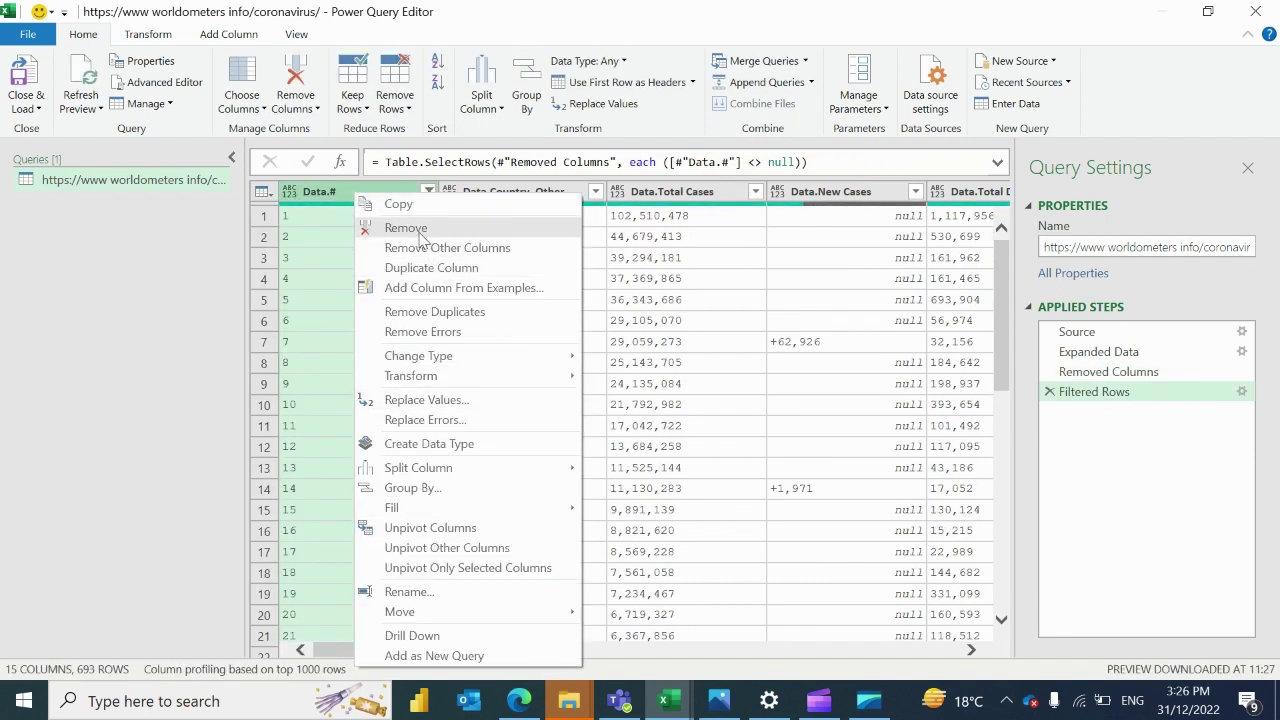
{"action": "left_click", "coordinate": [449, 596]}
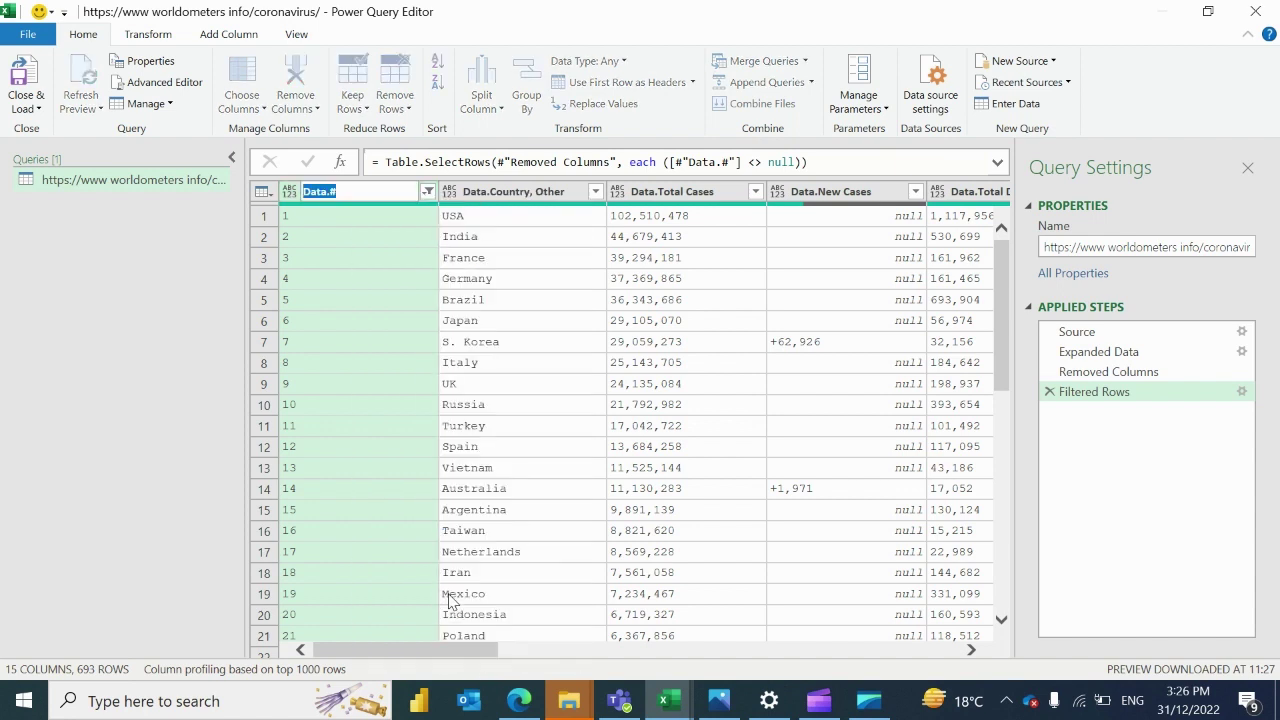
{"action": "type", "text": "Sr"}
{"action": "key", "text": "Return"}
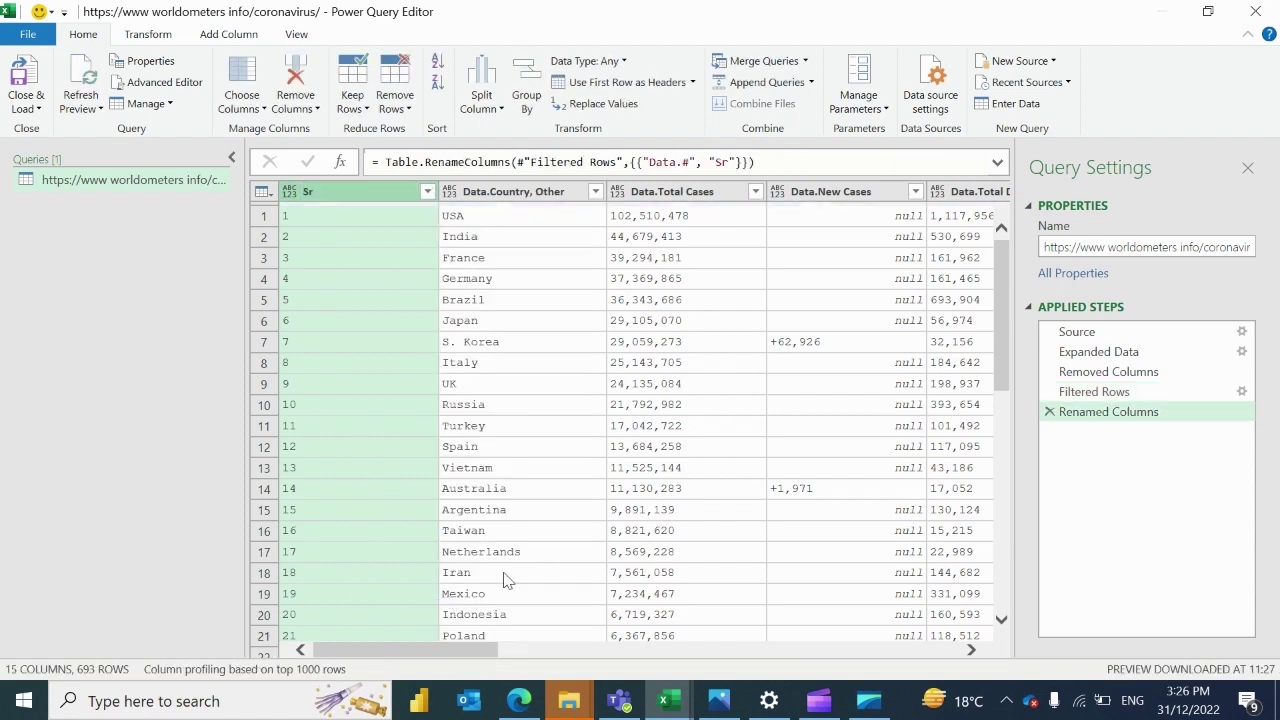
{"action": "right_click", "coordinate": [516, 192]}
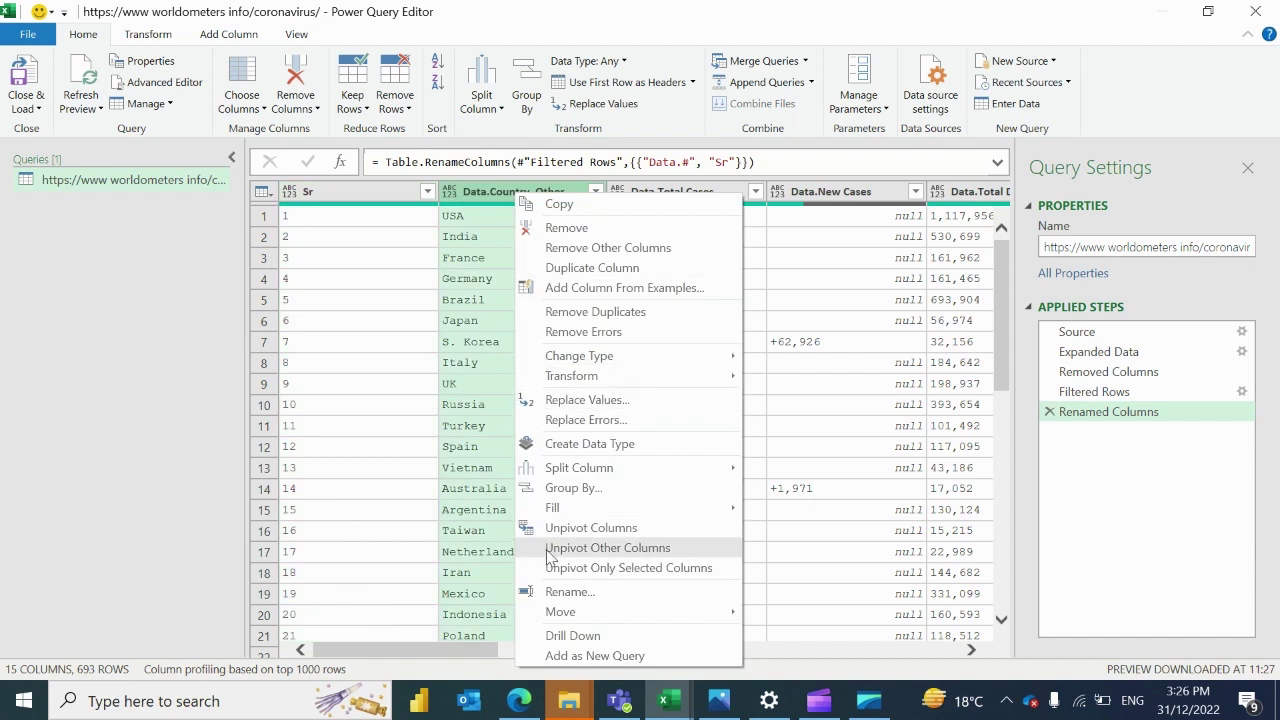
{"action": "left_click", "coordinate": [564, 598]}
{"action": "type", "text": "C"}
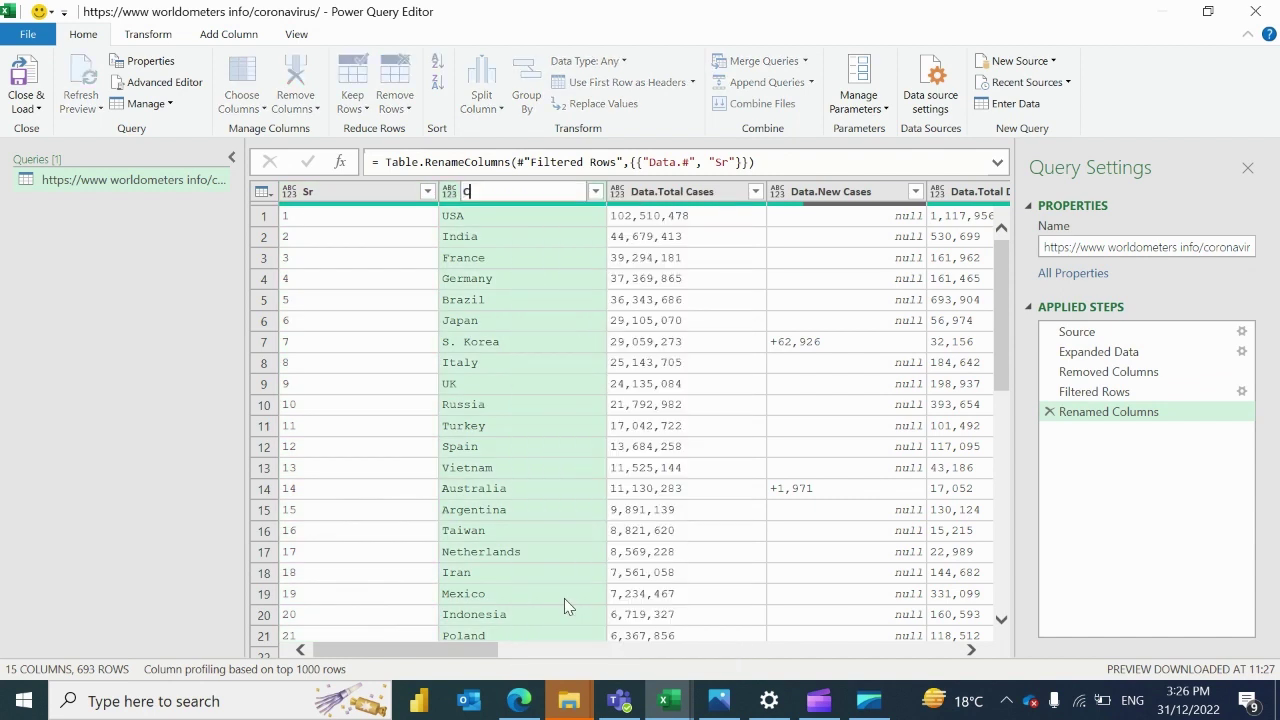
{"action": "type", "text": "ountry"}
{"action": "key", "text": "Return"}
Rename the Data.Active Cases column to Active Case
{"action": "left_click_drag", "start_coordinate": [480, 650], "coordinate": [600, 651]}
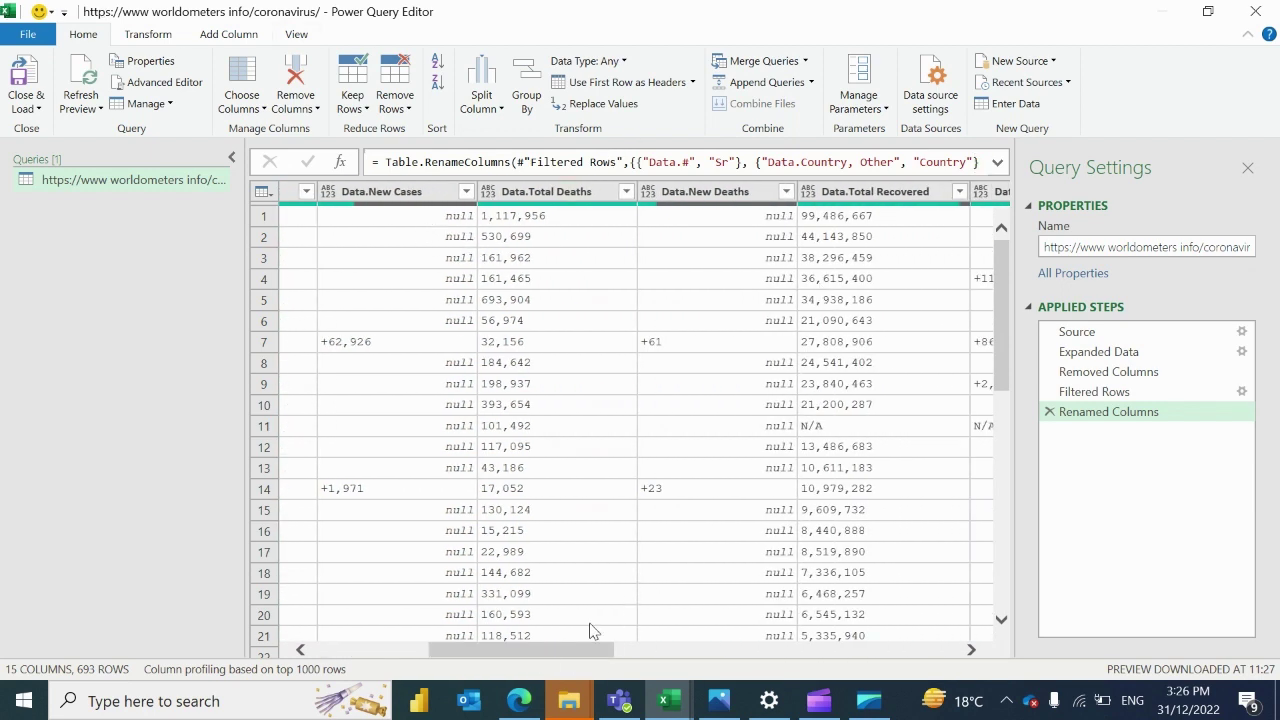
{"action": "left_click_drag", "start_coordinate": [558, 655], "coordinate": [683, 652]}
{"action": "right_click", "coordinate": [750, 193]}
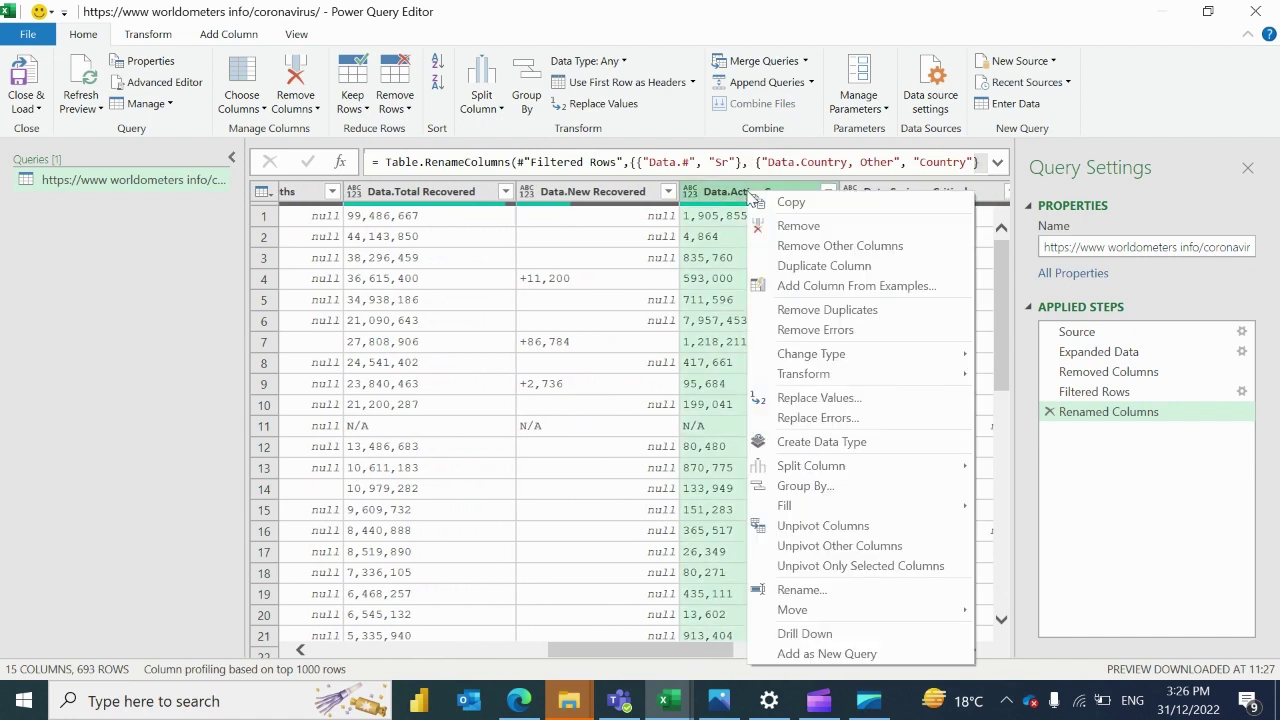
{"action": "left_click", "coordinate": [803, 591]}
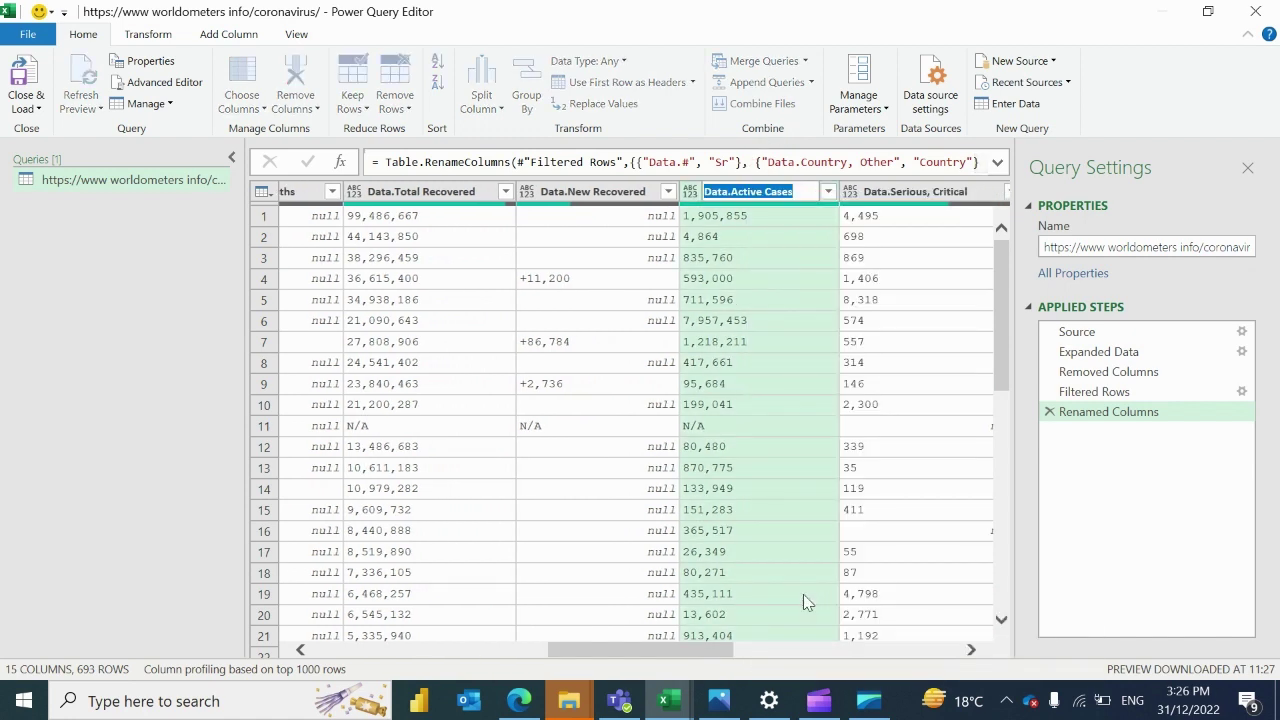
{"action": "type", "text": "Active"}
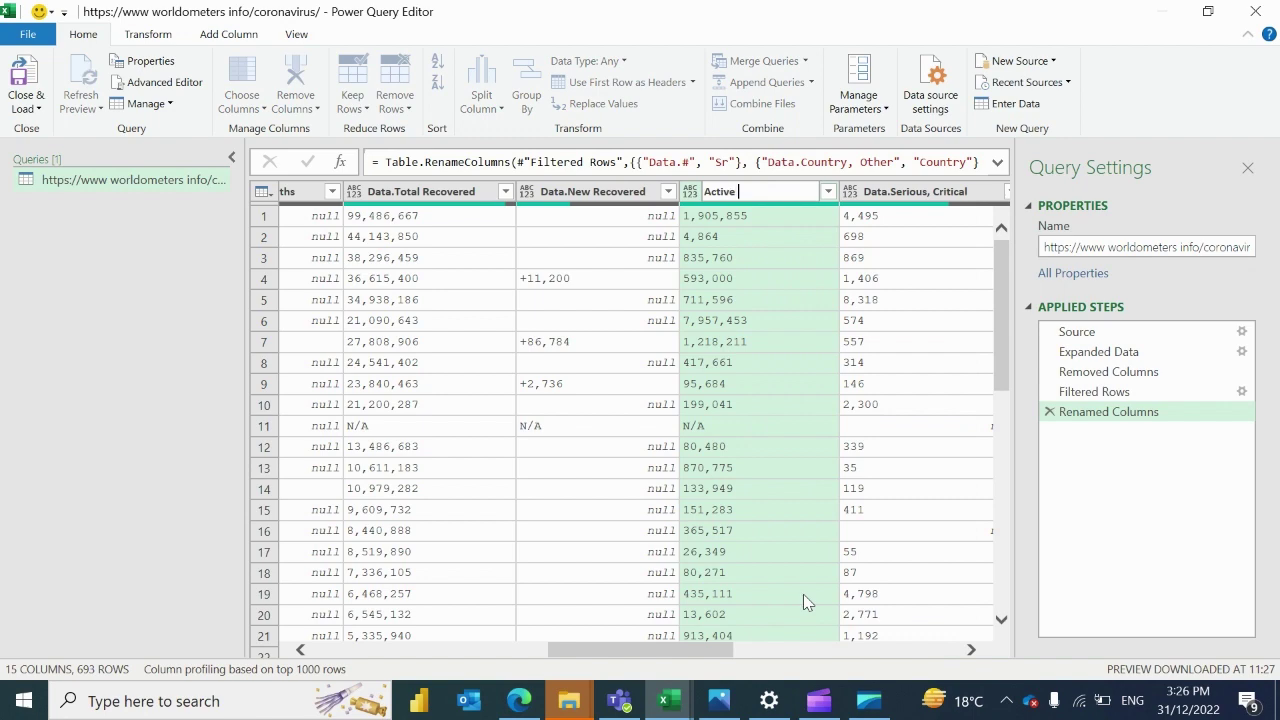
{"action": "key", "text": "Return"}
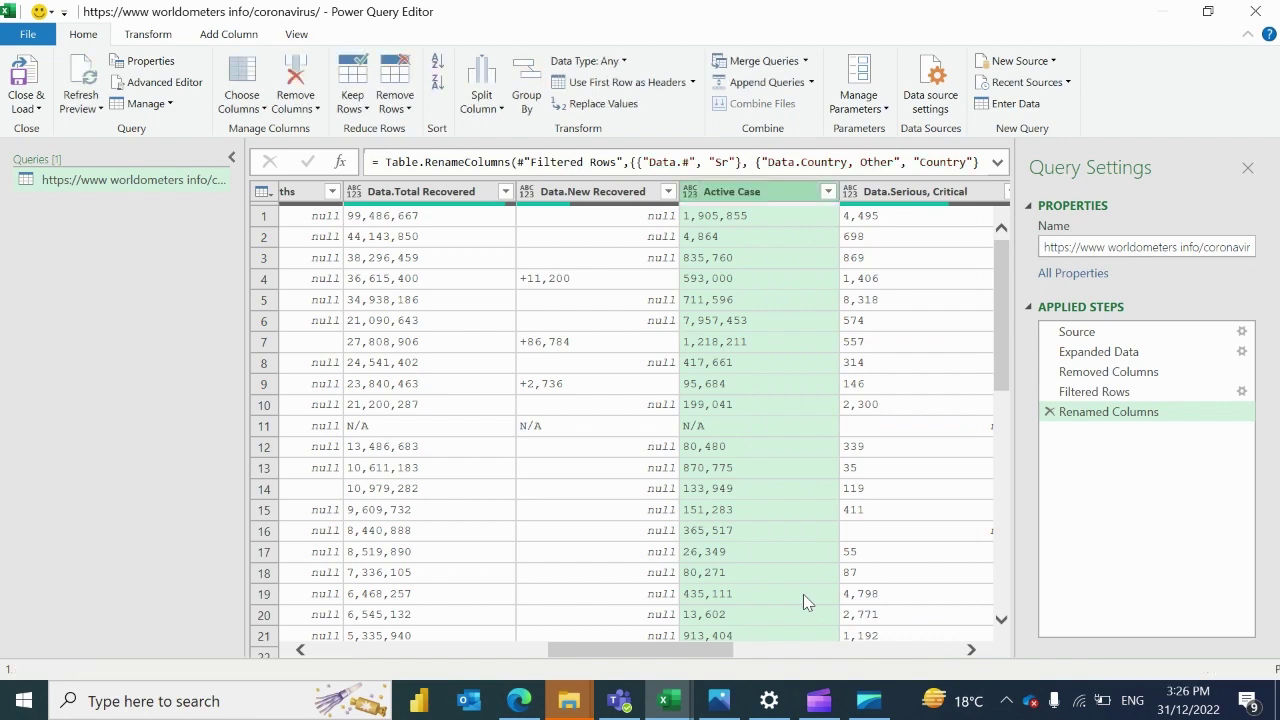
Close & Load the query into the worksheet and check the 693-row table's extent
{"action": "left_click", "coordinate": [36, 82]}
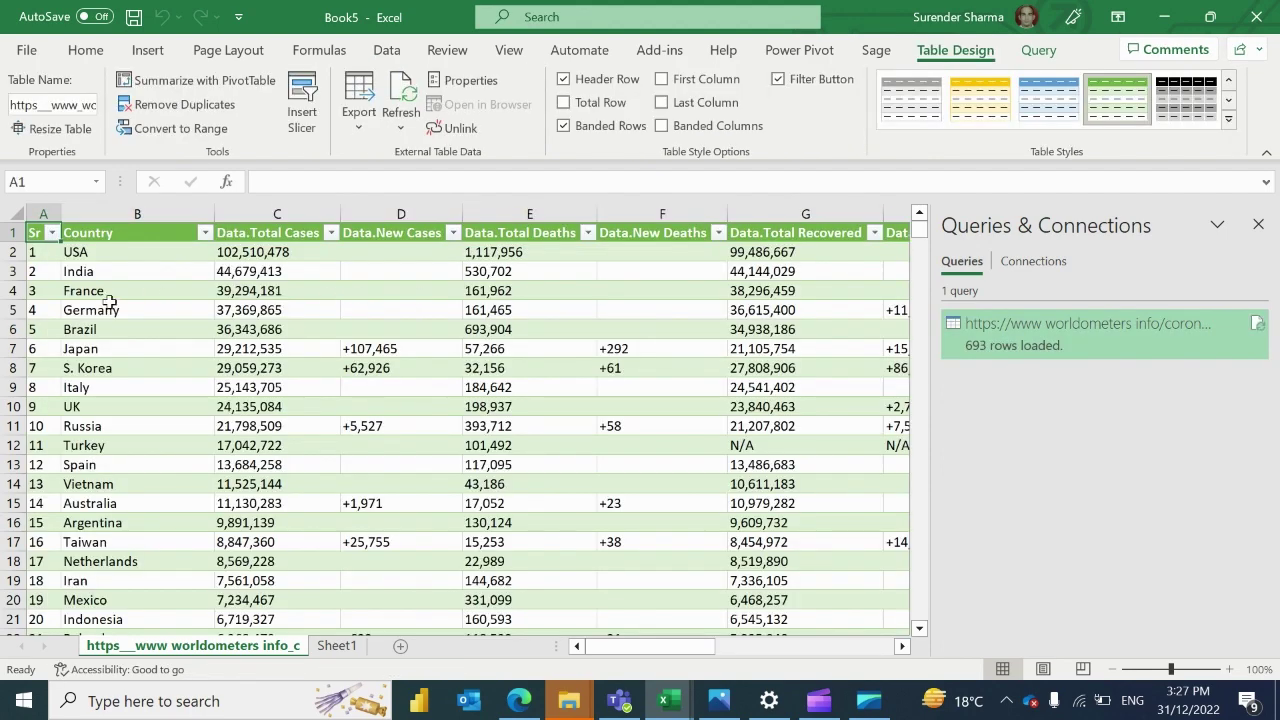
{"action": "left_click", "coordinate": [105, 305]}
{"action": "key", "text": "ctrl+Down"}
{"action": "key", "text": "ctrl+Up"}
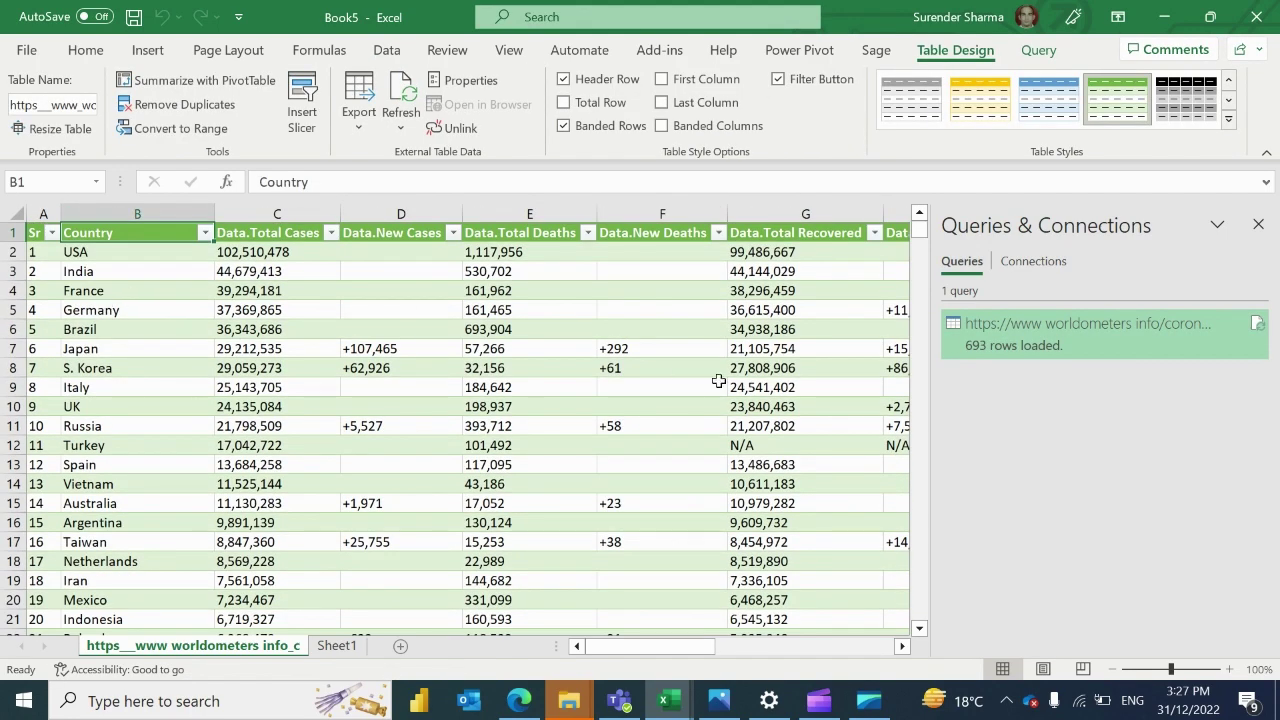
Compare USA's total cases and total deaths in the table against the worldometers website
{"action": "left_click", "coordinate": [82, 256]}
{"action": "left_click", "coordinate": [246, 257]}
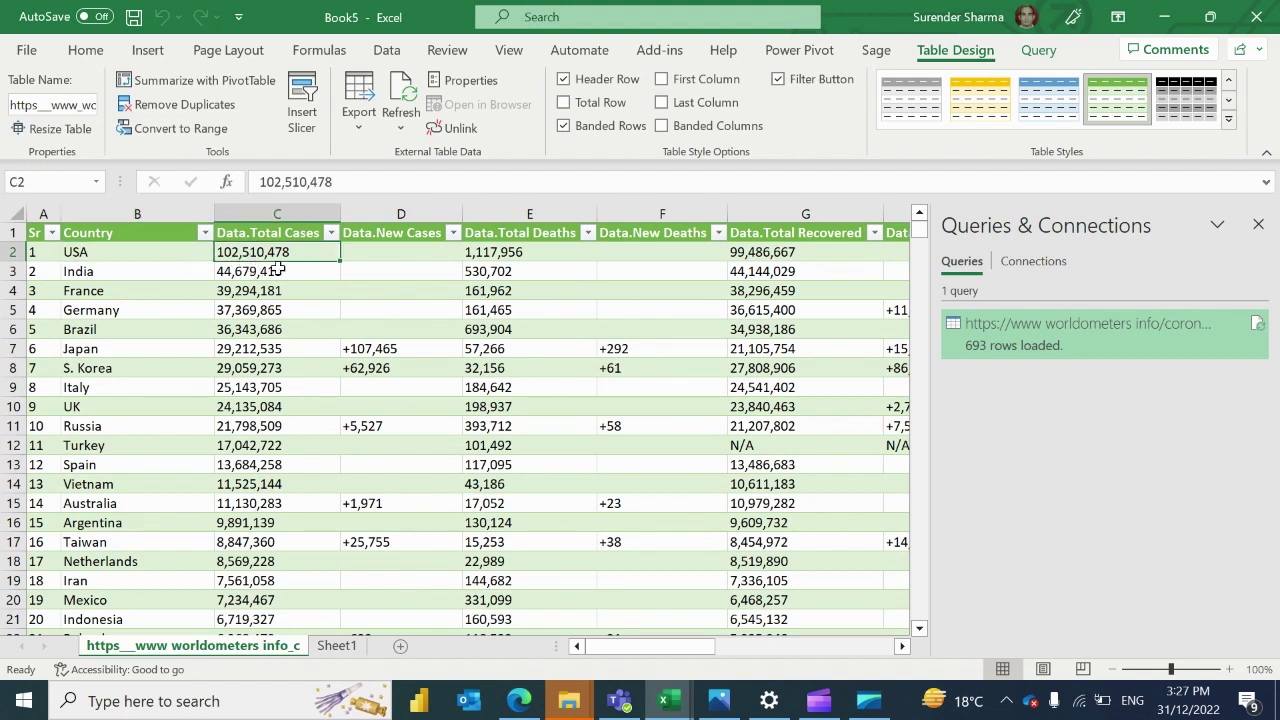
{"action": "left_click", "coordinate": [484, 254]}
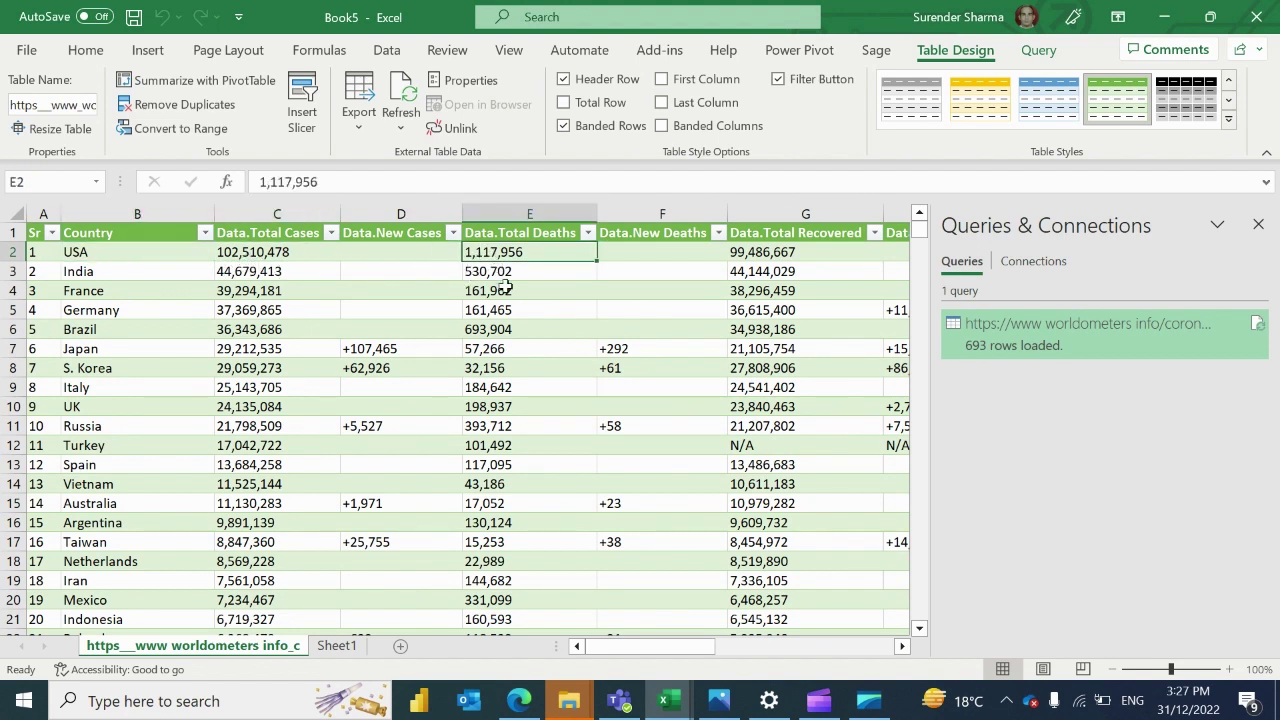
{"action": "left_click", "coordinate": [519, 700]}
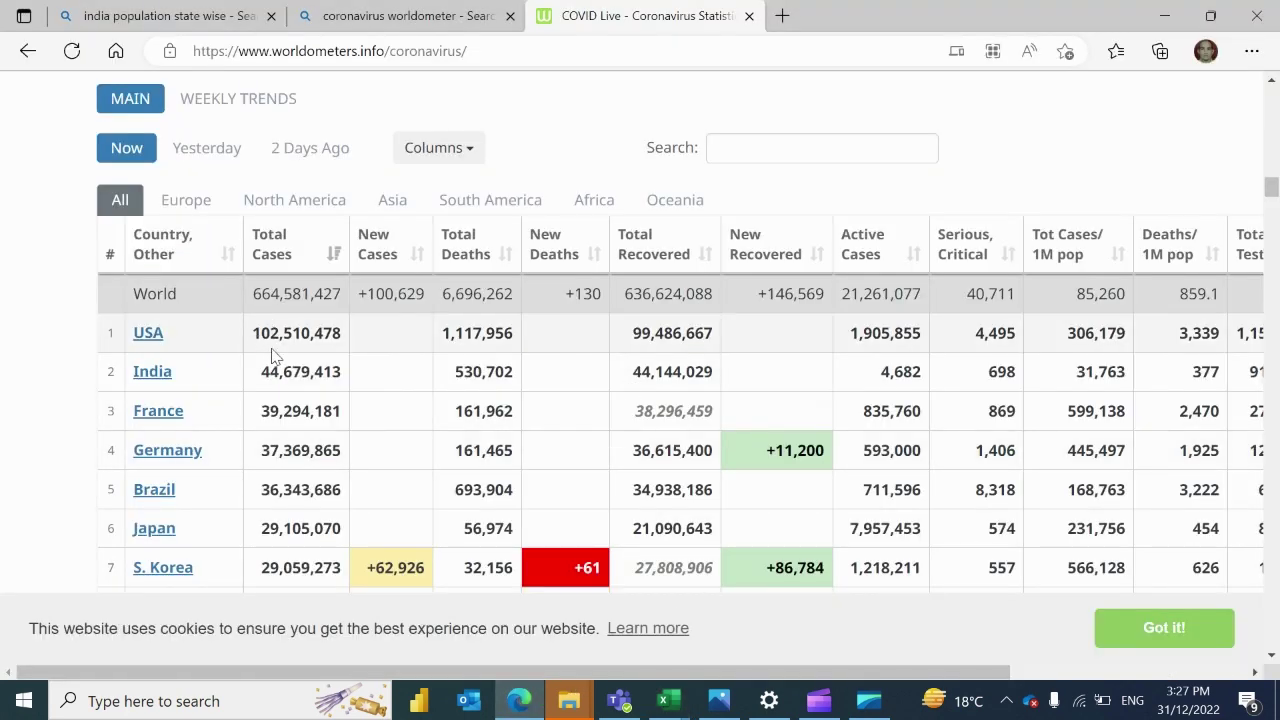
{"action": "key", "text": "alt+Tab"}
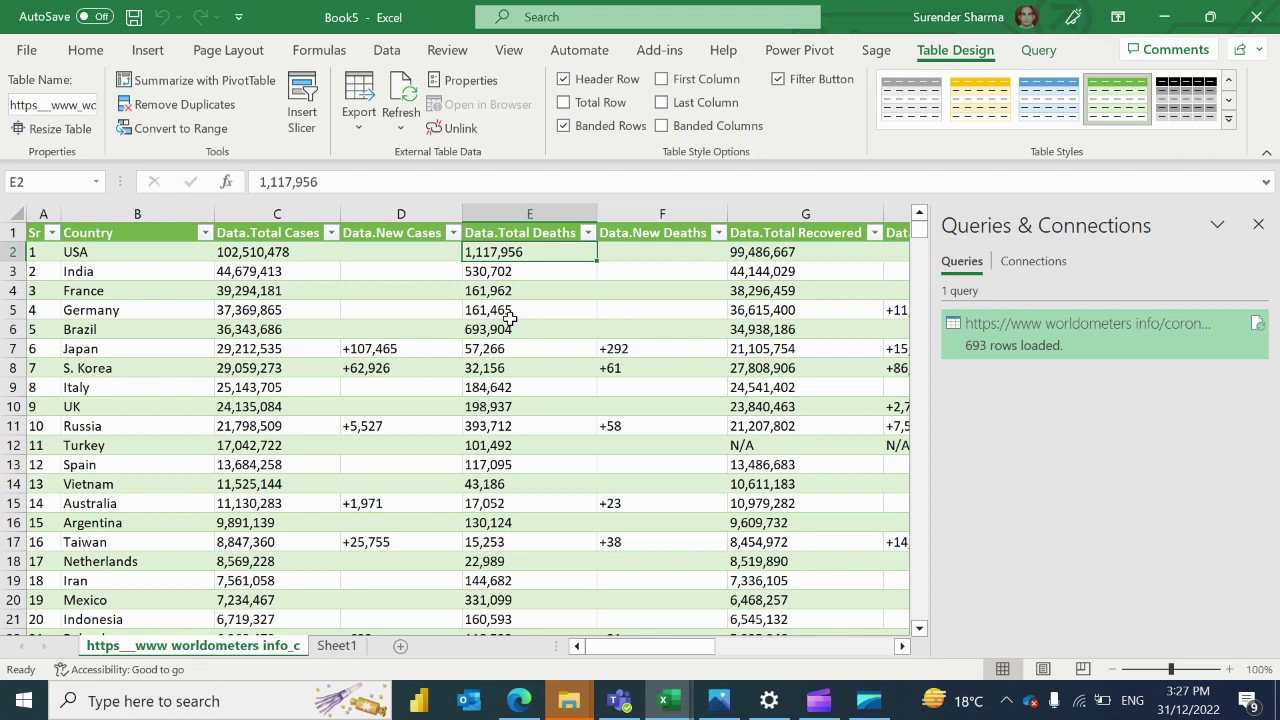
Use Refresh All on the Data tab to reload all 693 rows of the worldometers query
{"action": "key", "text": "ctrl+Home"}
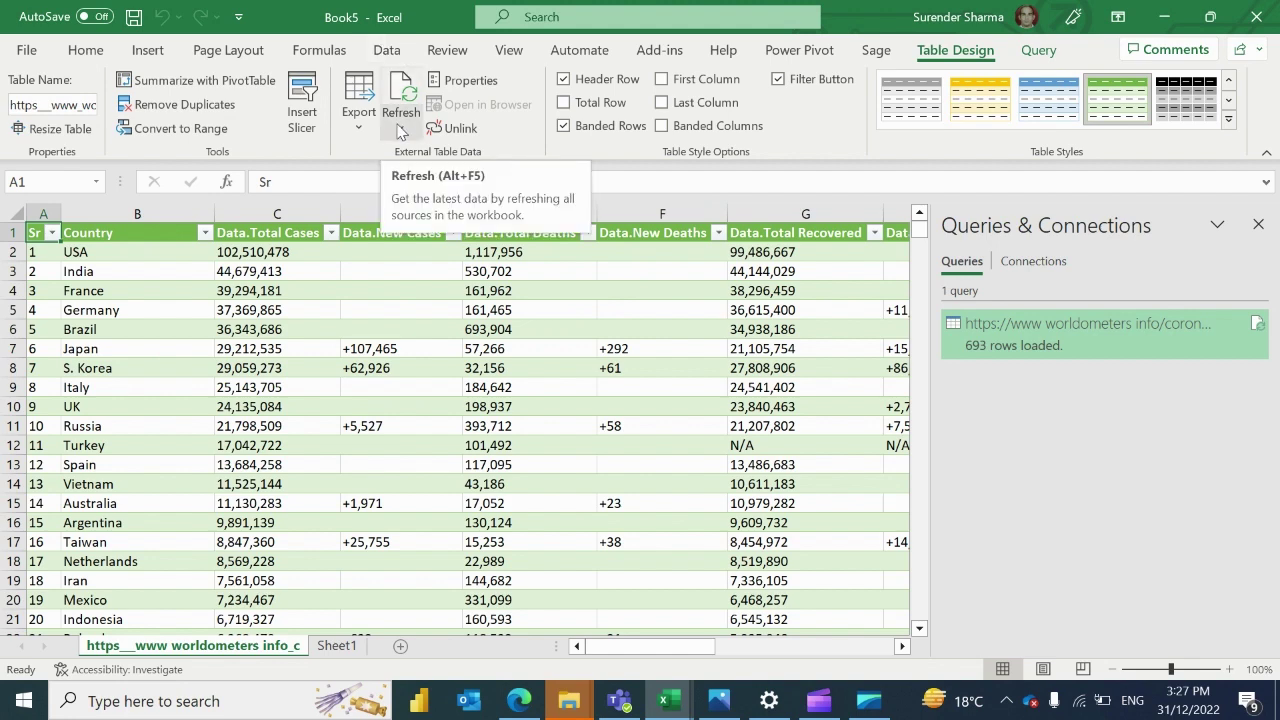
{"action": "left_click", "coordinate": [397, 55]}
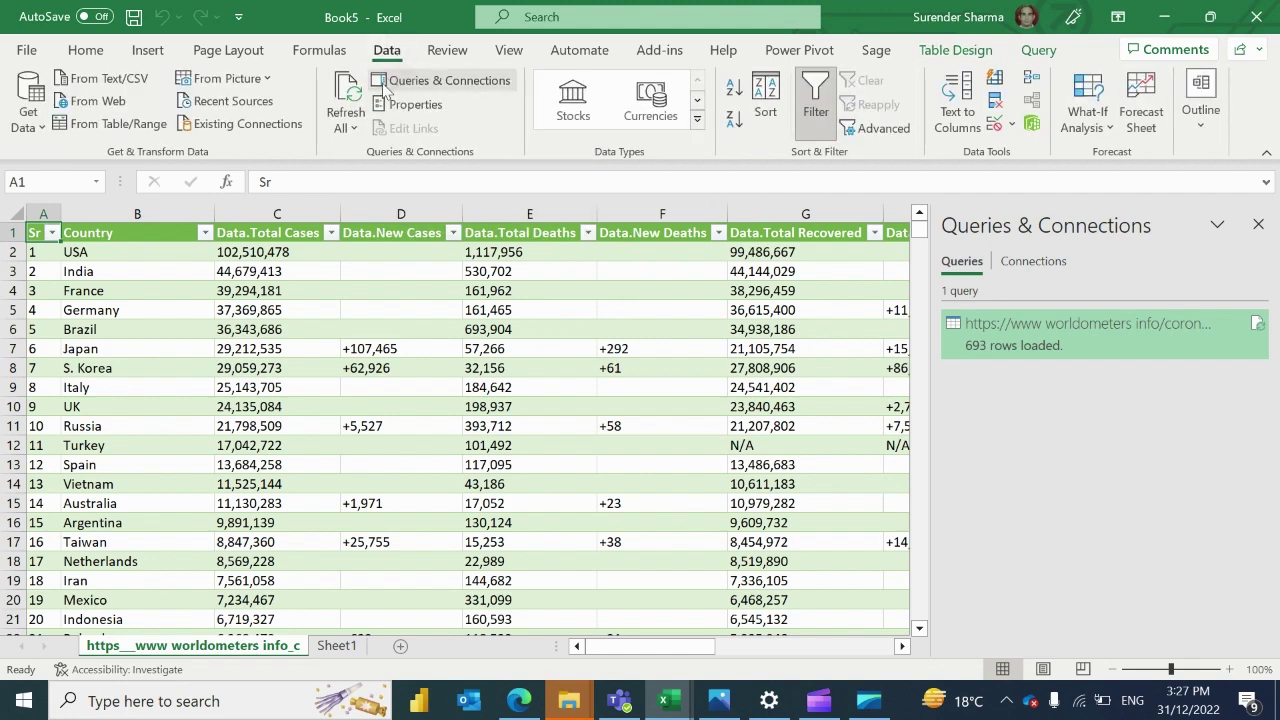
{"action": "left_click", "coordinate": [345, 127]}
{"action": "left_click", "coordinate": [385, 160]}
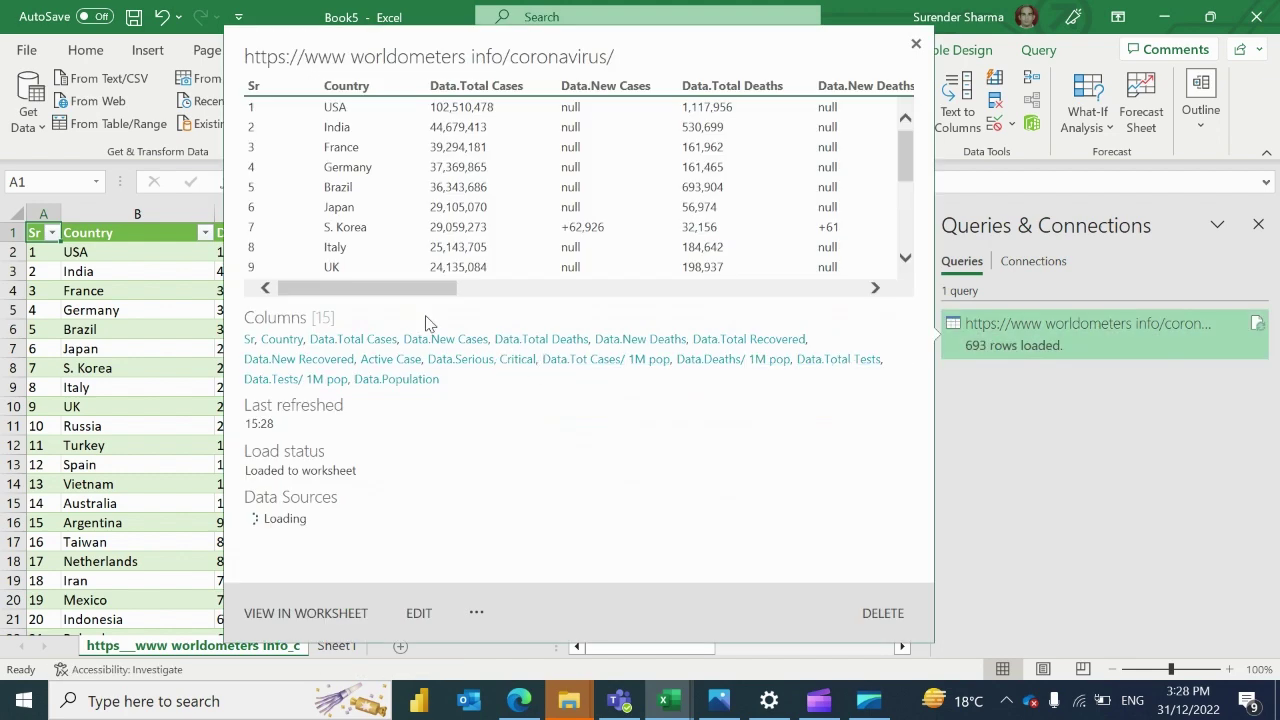
Select the entire COVID country table from its first cell to the last row and column
{"action": "left_click", "coordinate": [93, 310]}
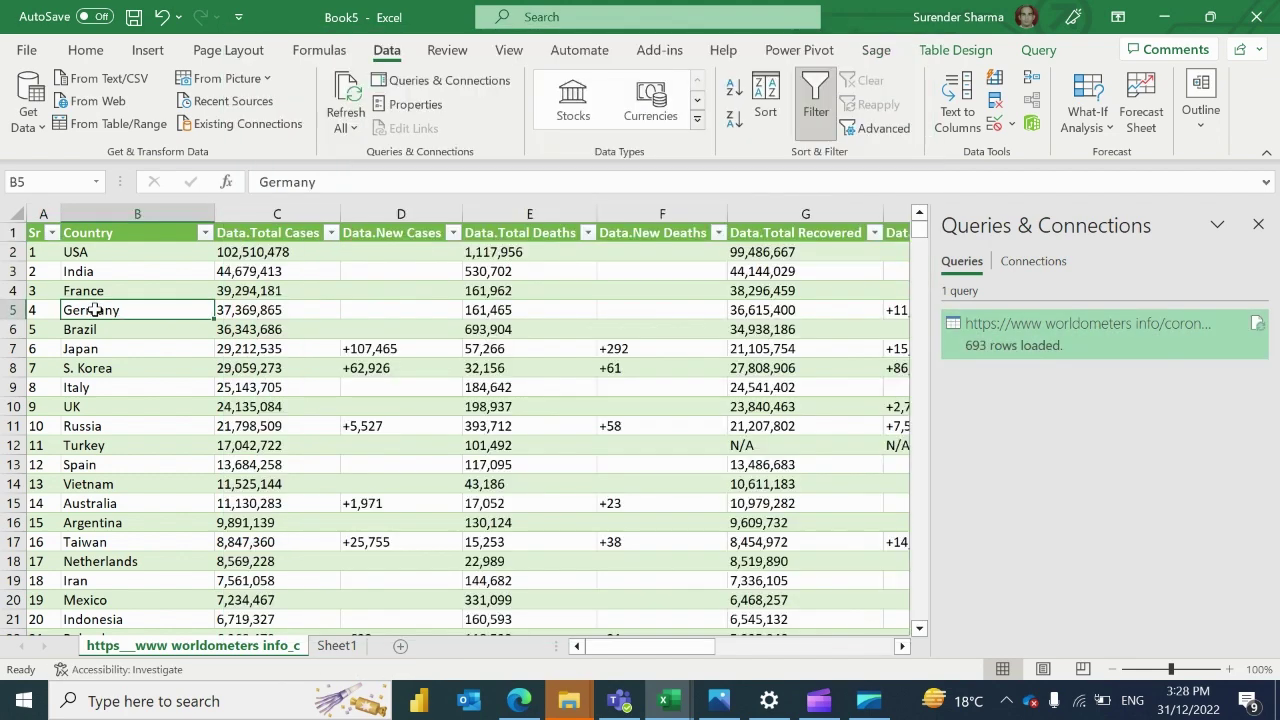
{"action": "key", "text": "ctrl+Up"}
{"action": "key", "text": "ctrl+Left"}
{"action": "key", "text": "ctrl+shift+Right"}
{"action": "key", "text": "ctrl+shift+Down"}
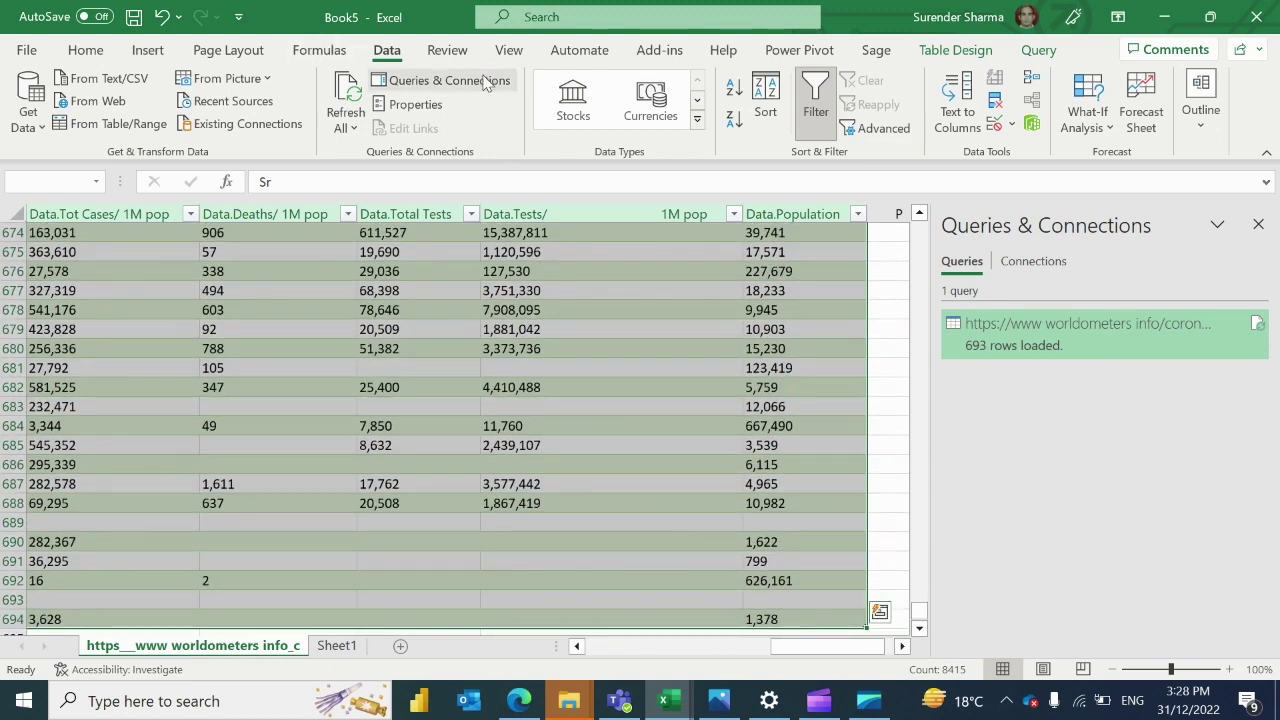
Insert a Filled Map chart of total cases and add data labels to its series
{"action": "left_click", "coordinate": [149, 51]}
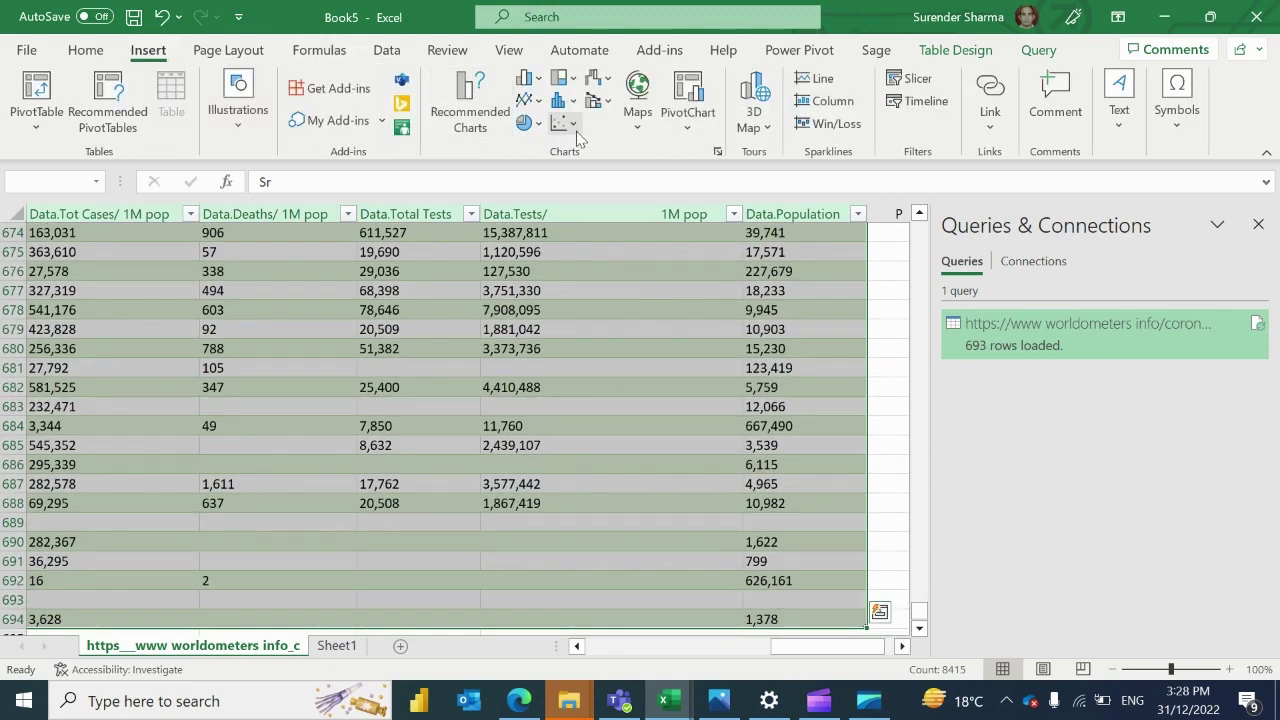
{"action": "left_click", "coordinate": [643, 131]}
{"action": "left_click", "coordinate": [674, 248]}
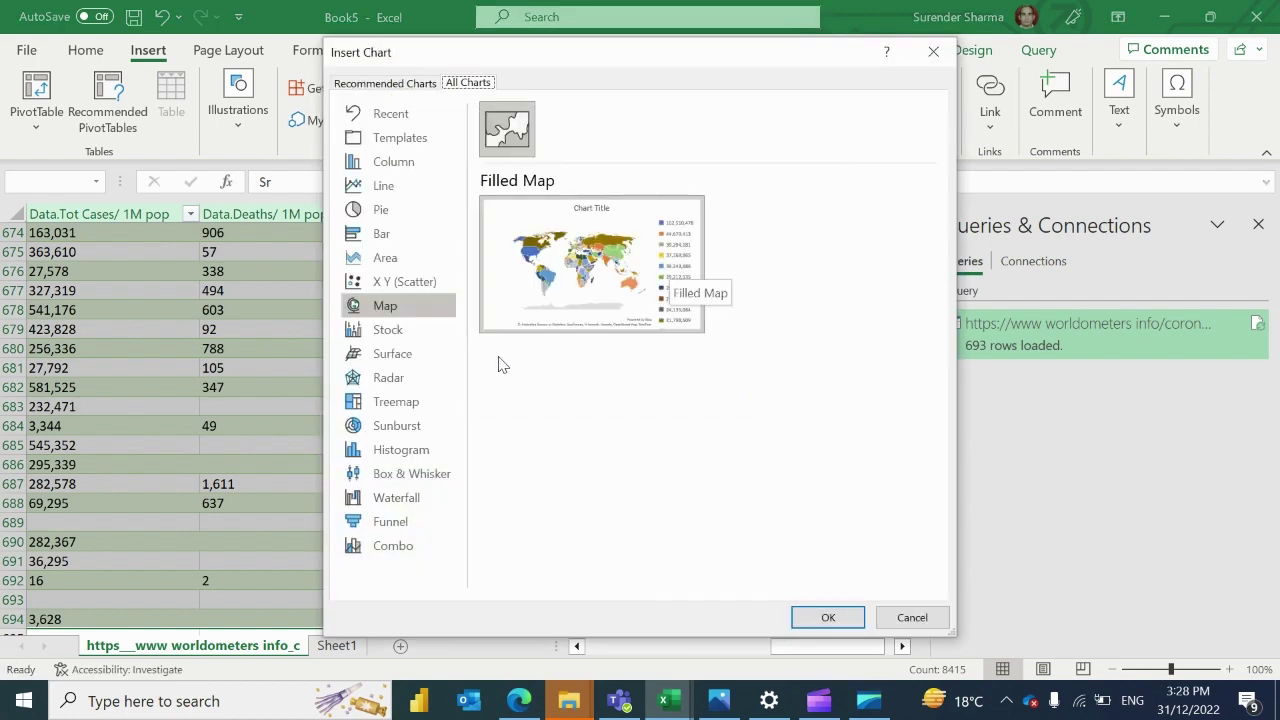
{"action": "double_click", "coordinate": [630, 325]}
{"action": "right_click", "coordinate": [503, 421]}
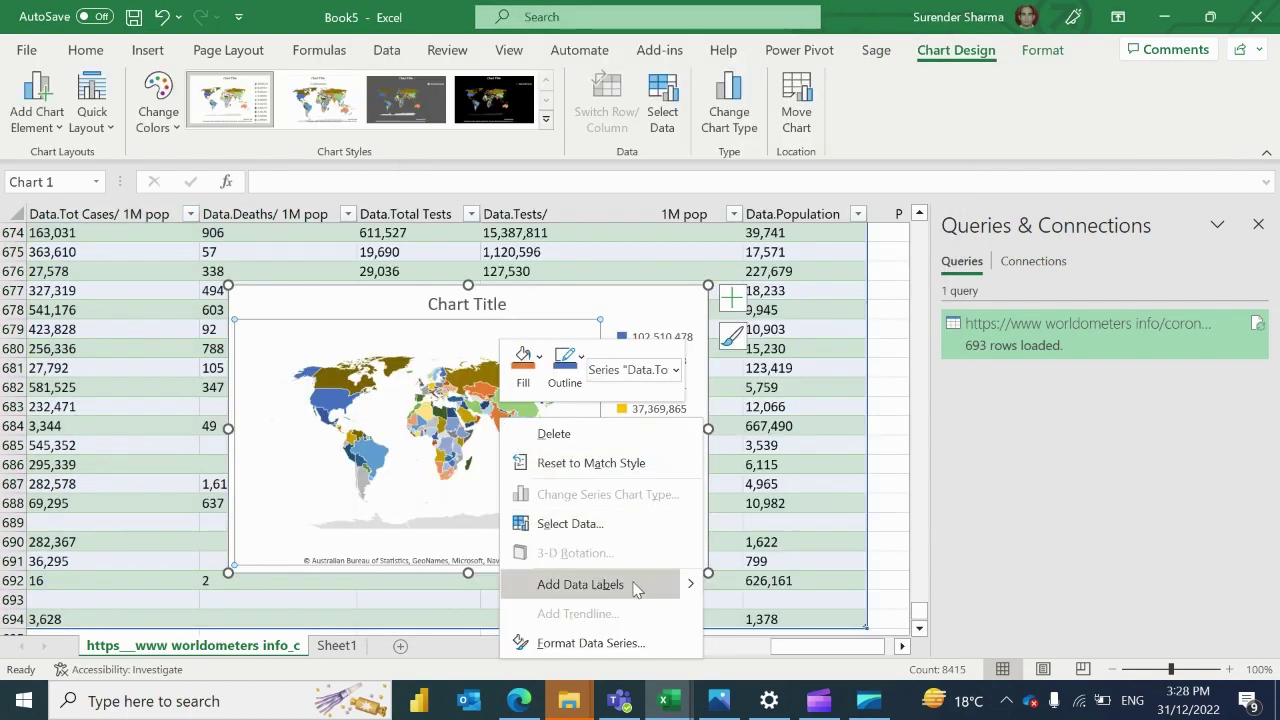
{"action": "left_click", "coordinate": [637, 588]}
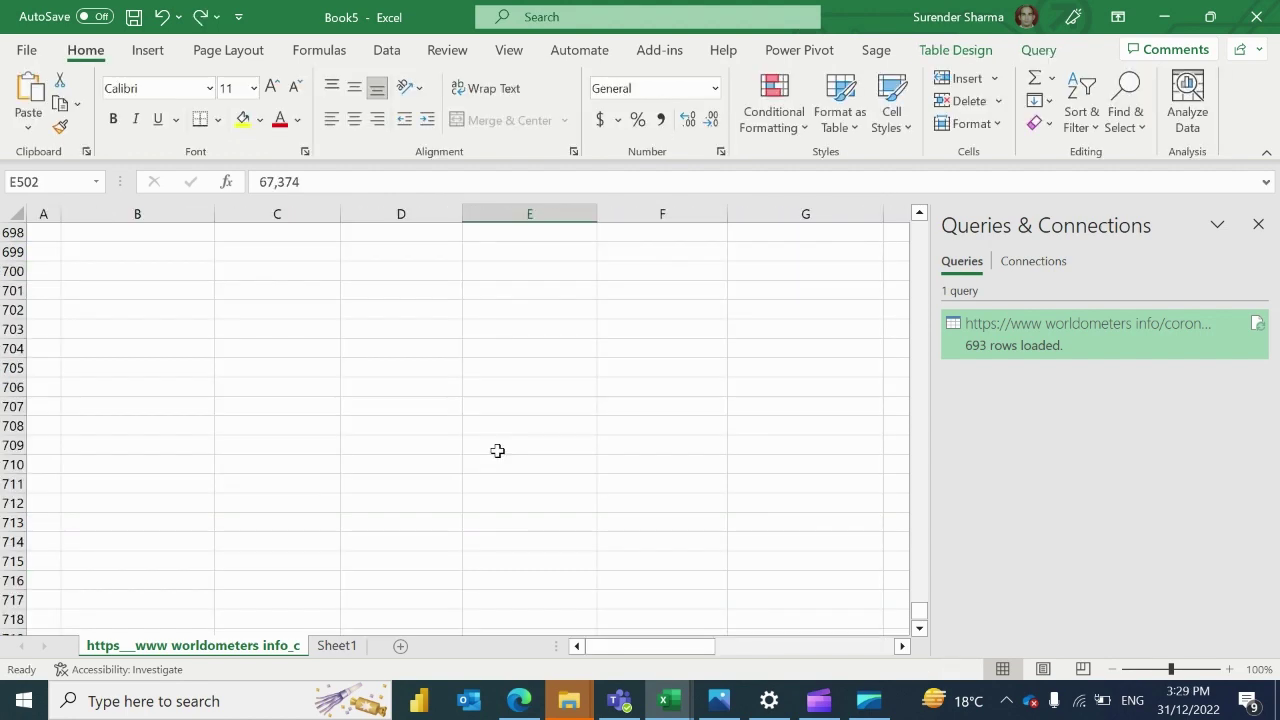
{"action": "scroll", "coordinate": [497, 450], "scroll_direction": "up", "scroll_amount": 7}
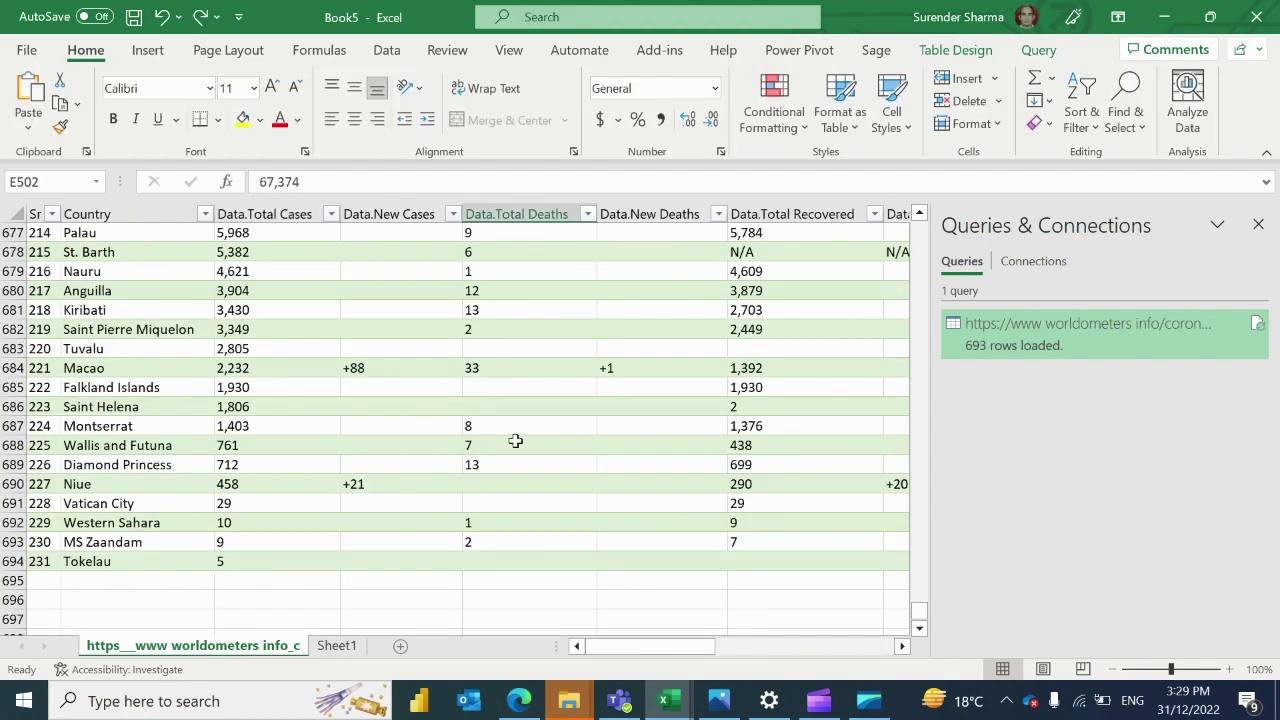